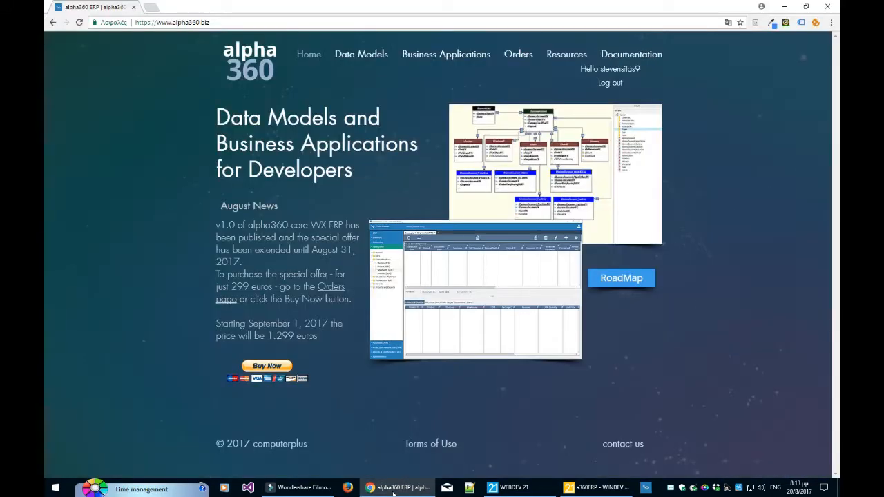
Choose English as the language and log in to the Classic HFSQL [Demo] company in the desktop ERP.
mouse_move(403, 488)
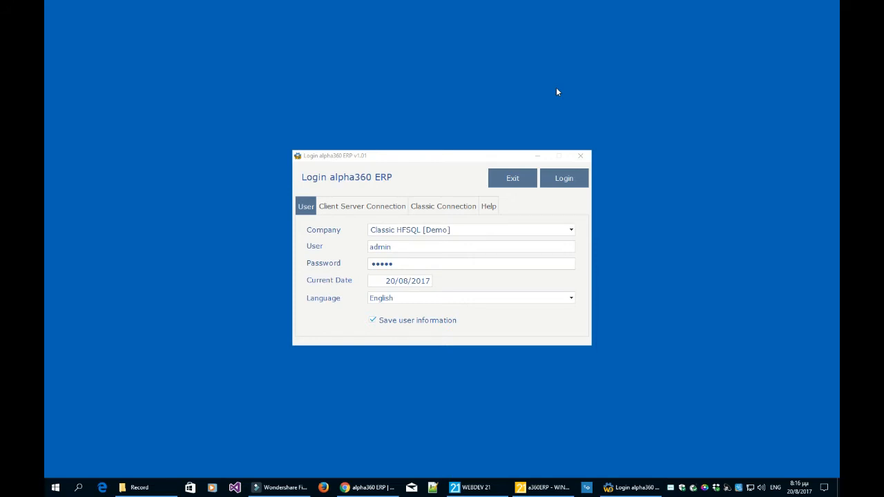
click(434, 301)
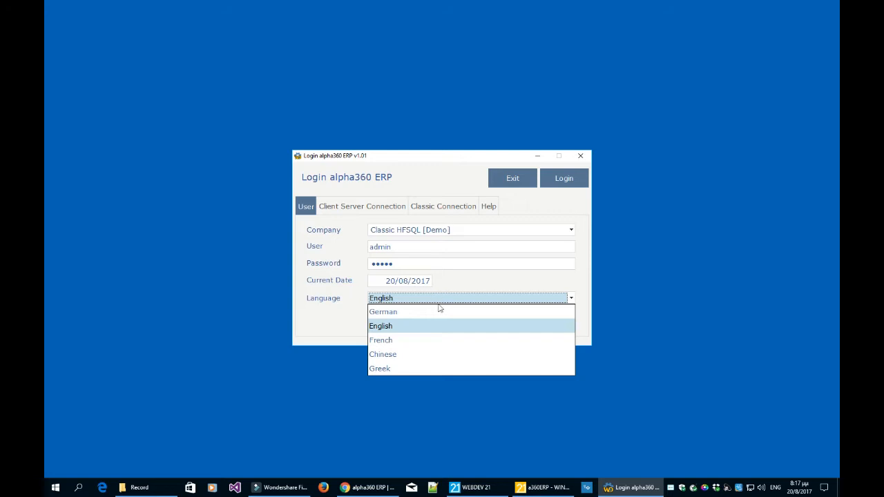
click(436, 329)
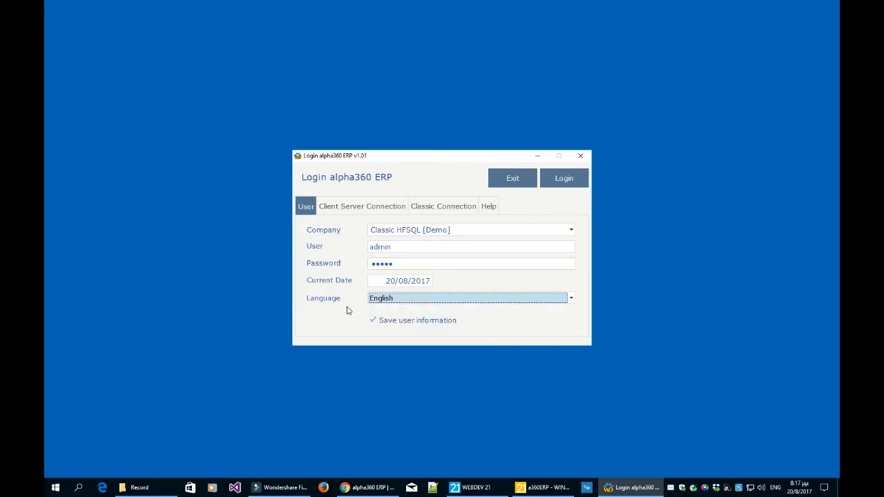
click(562, 183)
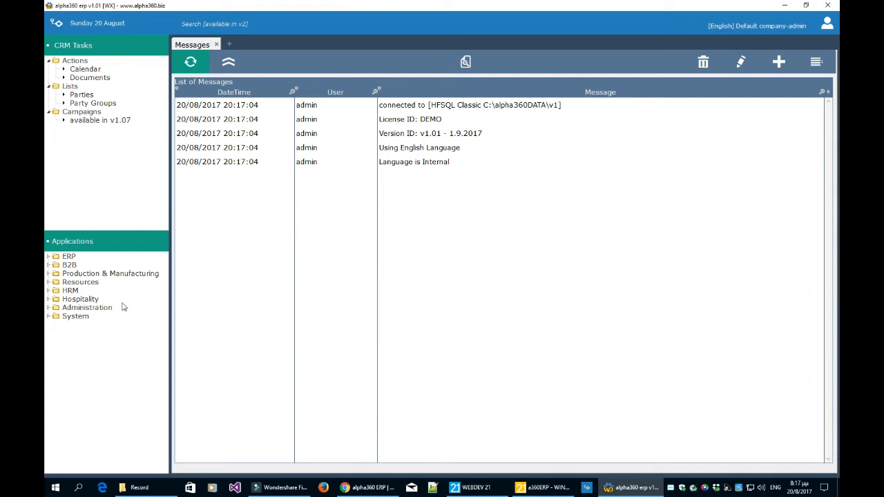
Expand the ERP application group and view the tasks of Inventory, Accounting, Sales and Purchases, closing the group at the end.
click(49, 257)
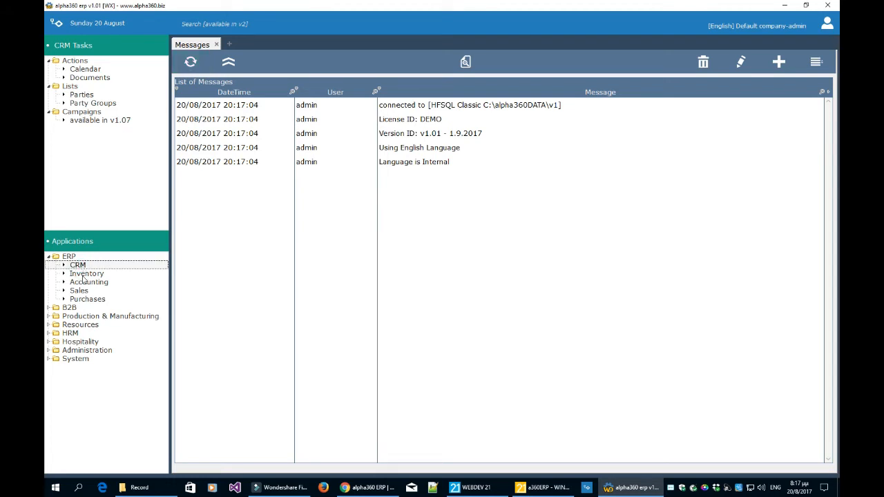
click(83, 275)
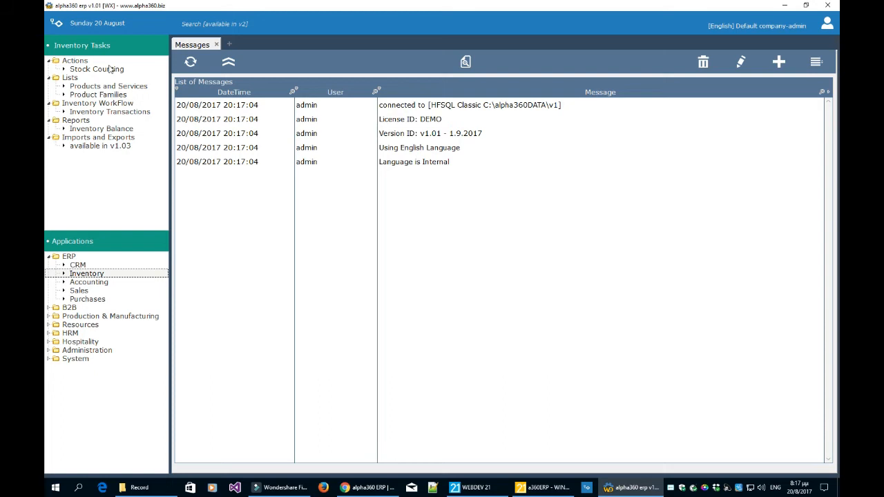
click(89, 282)
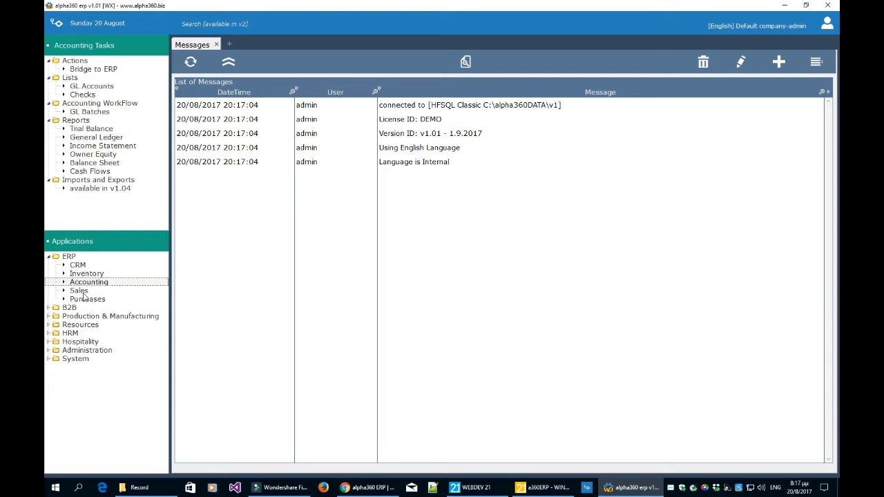
click(80, 292)
click(80, 292)
click(83, 299)
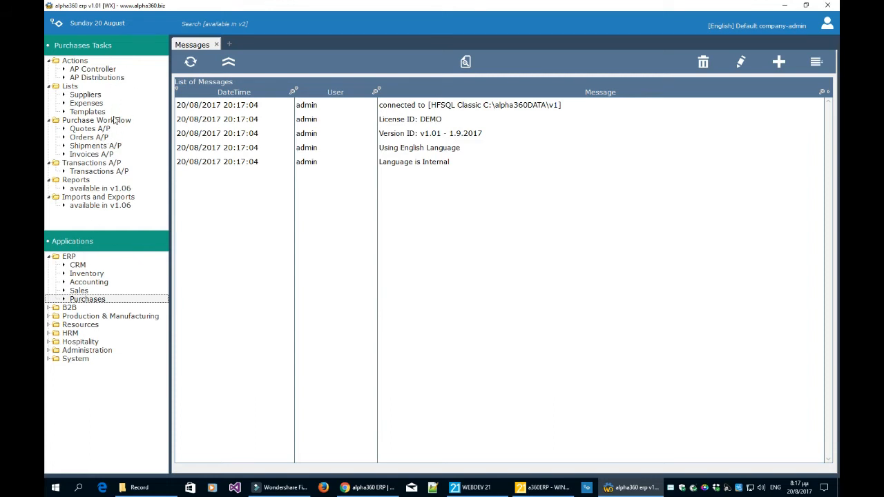
click(48, 256)
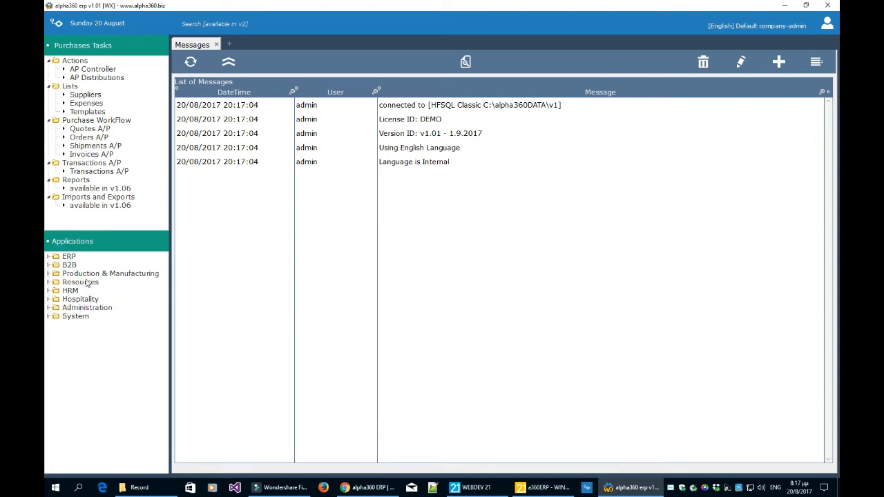
Go twice through the task lists of CRM, Inventory, Accounting, Sales and Purchases in the ERP group, collapsing the group after each round.
click(49, 257)
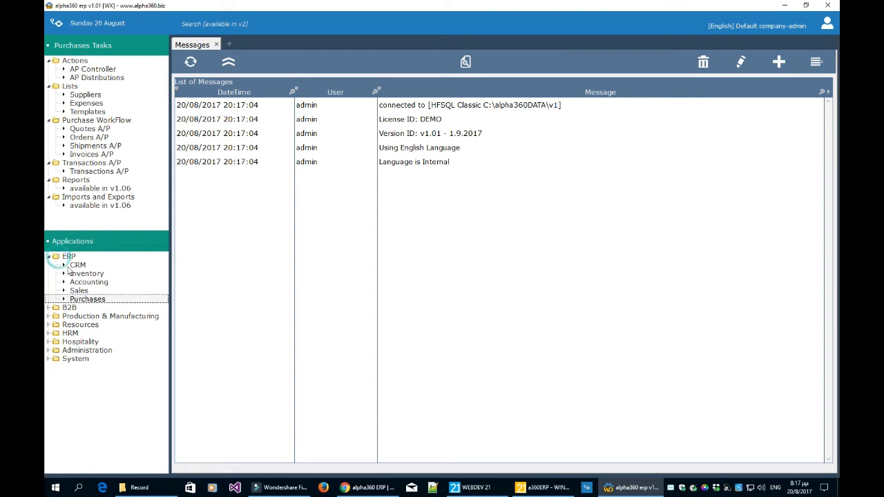
click(77, 267)
click(83, 274)
click(83, 283)
click(80, 291)
click(84, 299)
click(49, 257)
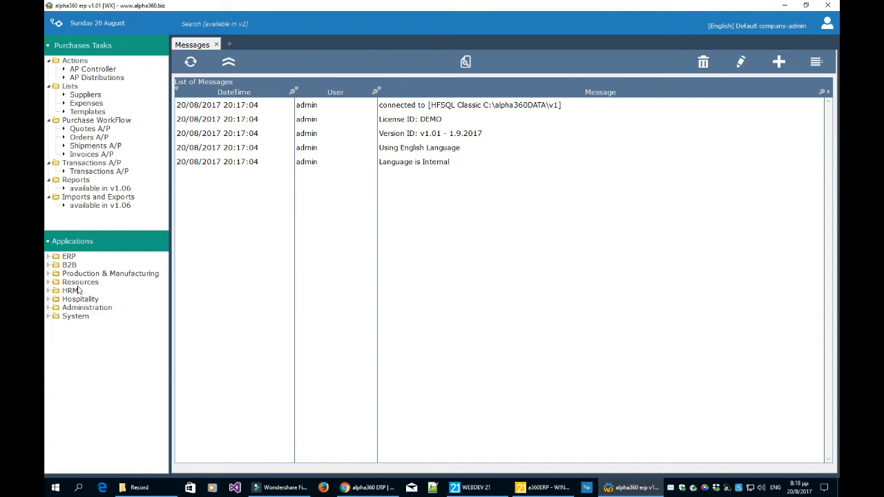
click(50, 258)
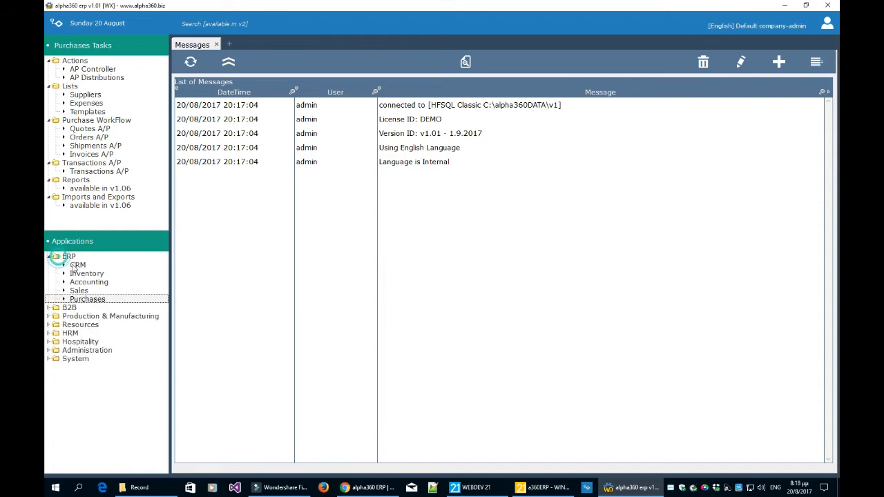
click(78, 265)
click(84, 274)
click(87, 282)
click(80, 290)
click(87, 299)
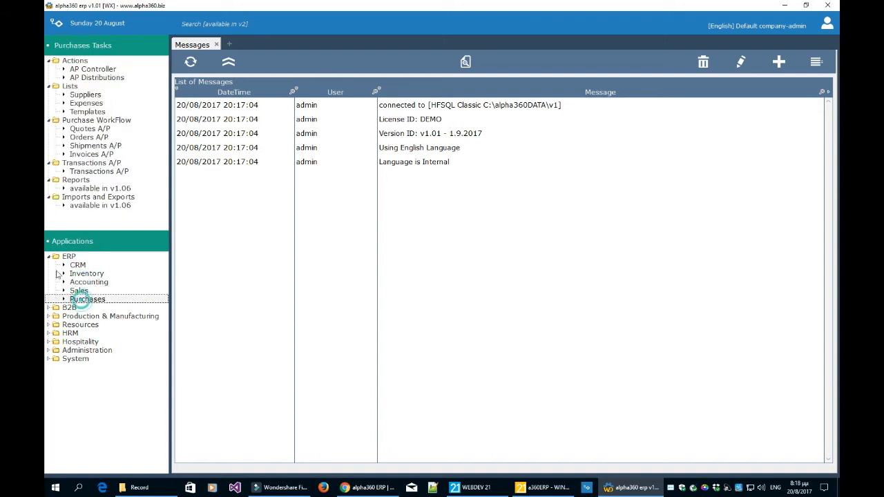
click(49, 257)
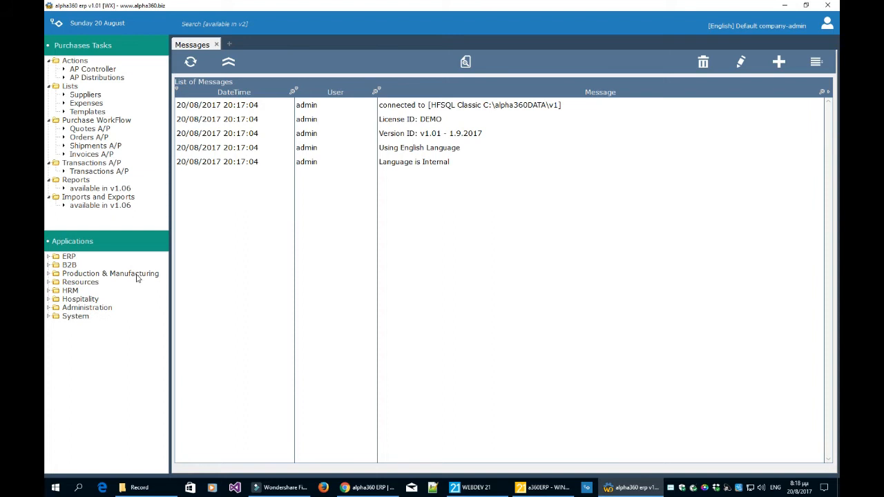
Expand the B2B, Production & Manufacturing, Resources, HRM and Hospitality groups to view the applications they contain.
click(49, 266)
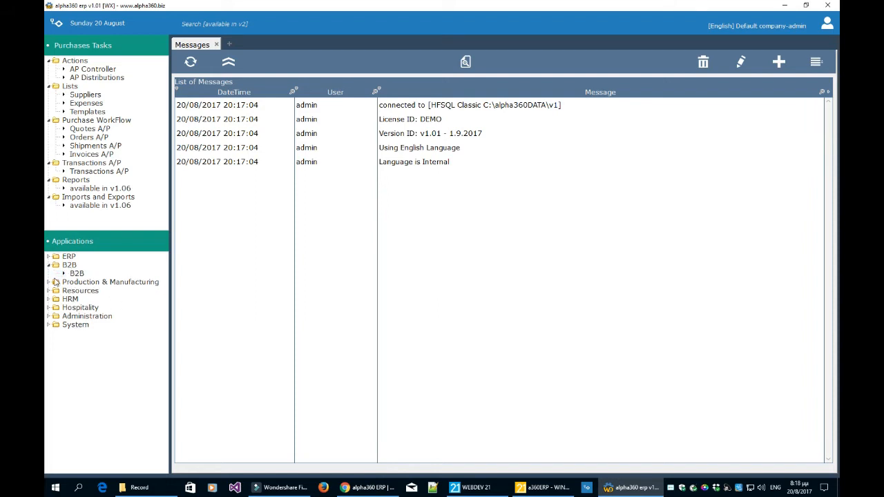
click(49, 282)
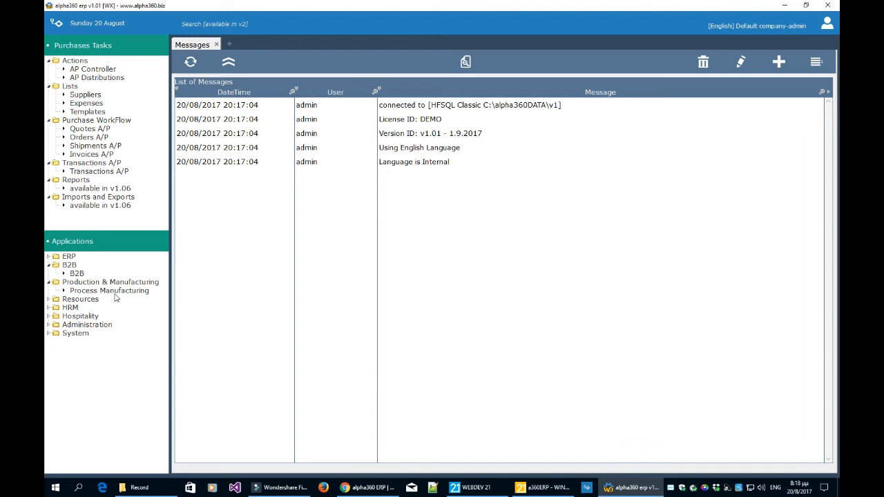
click(50, 283)
click(49, 291)
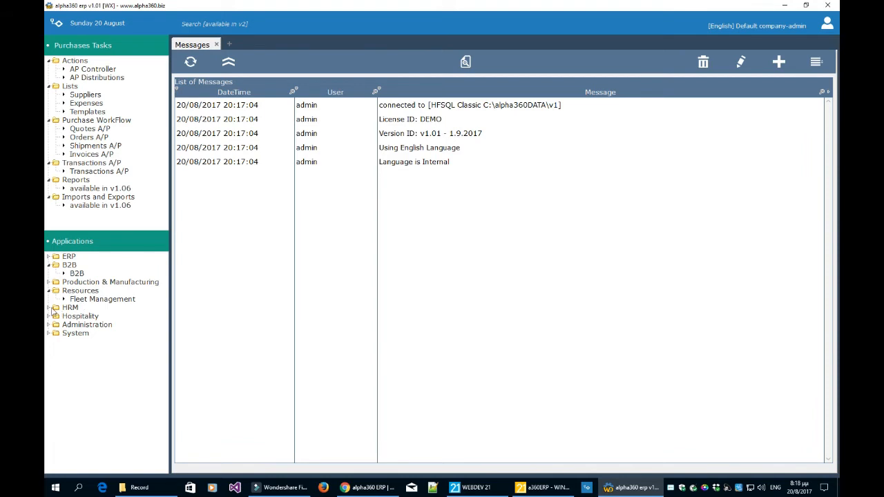
click(49, 308)
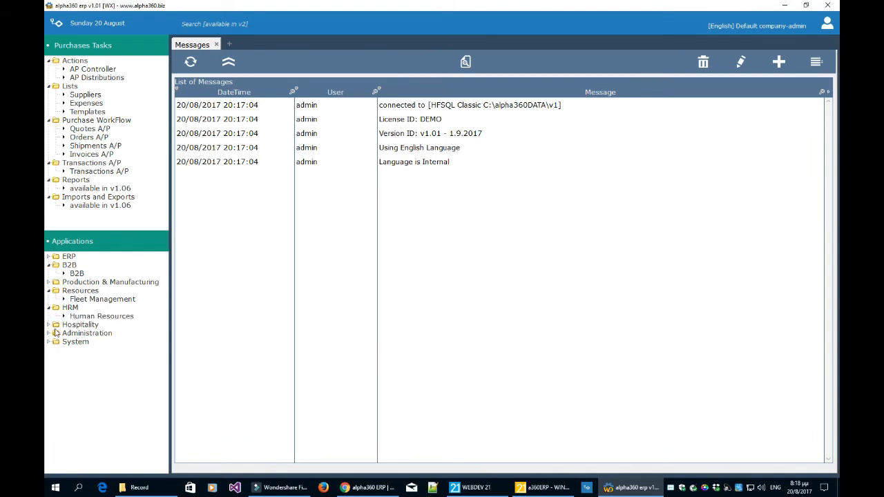
click(55, 325)
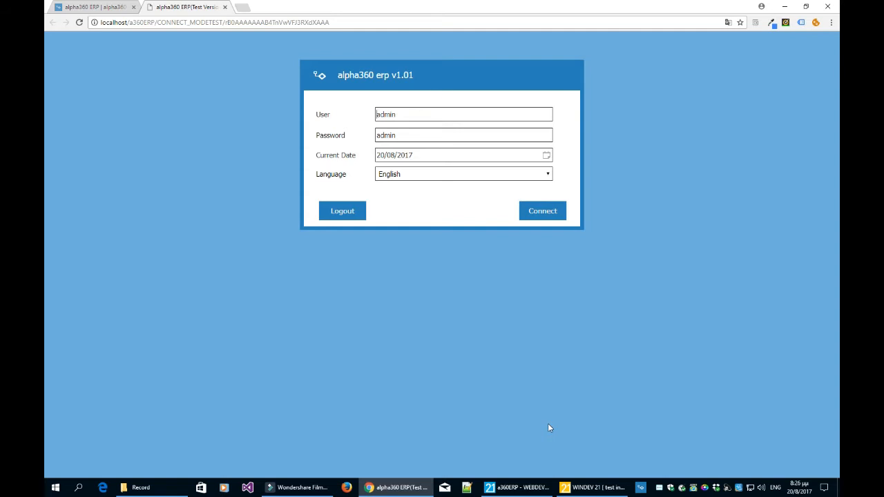
Choose English as the language and connect to the web version of the ERP in the browser.
click(422, 179)
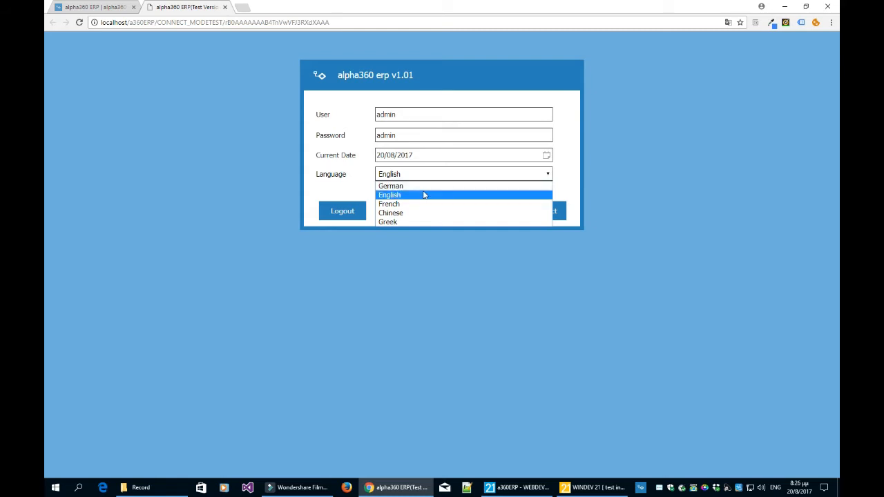
click(423, 194)
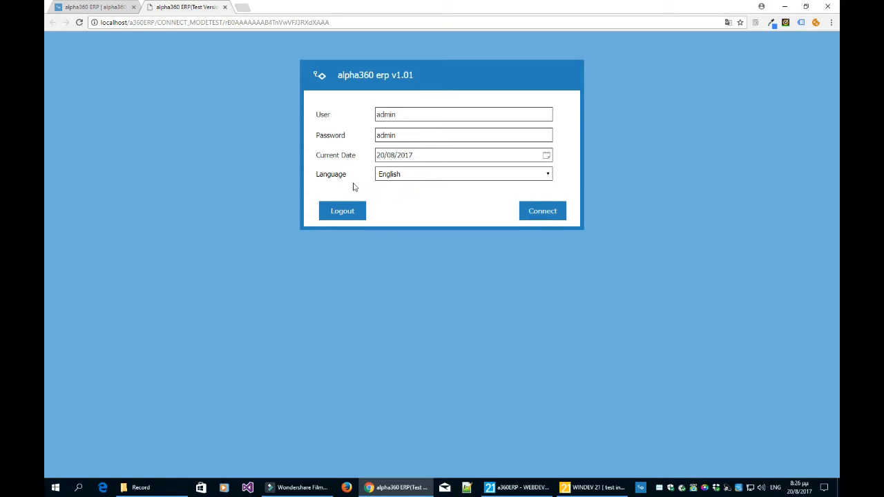
click(538, 209)
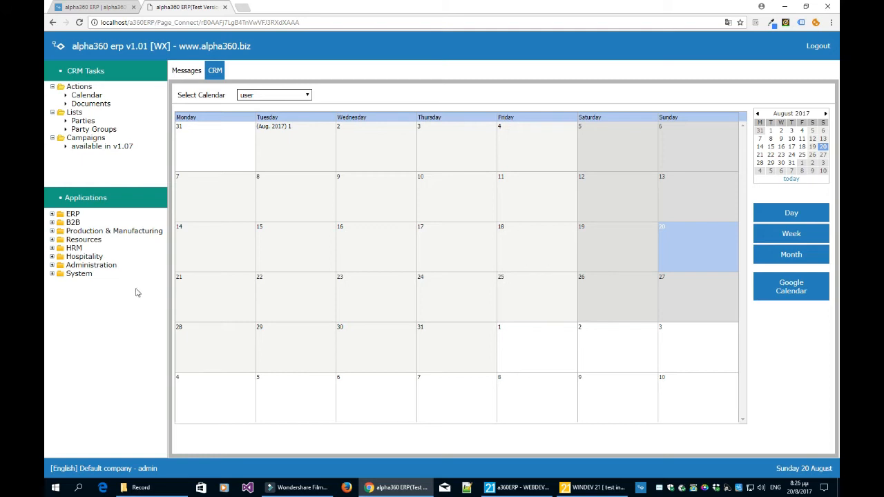
Expand the ERP application group and alternate between the Messages and CRM pages, ending on the CRM calendar.
click(53, 214)
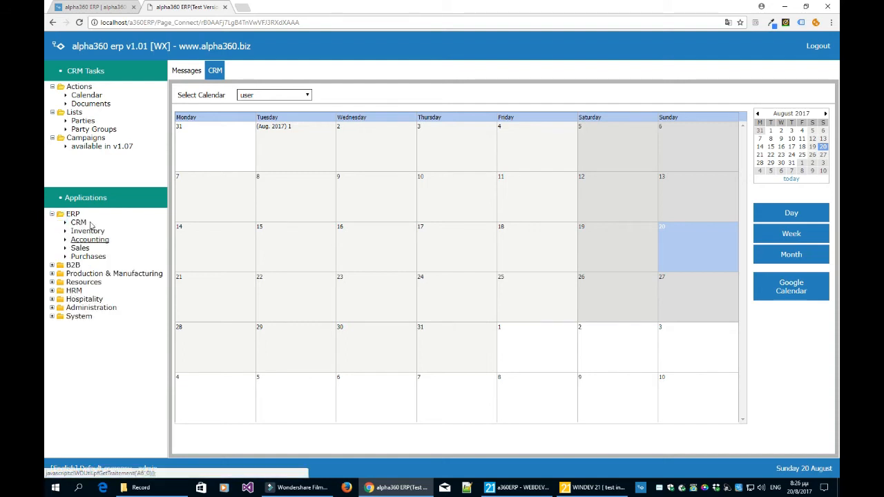
click(186, 71)
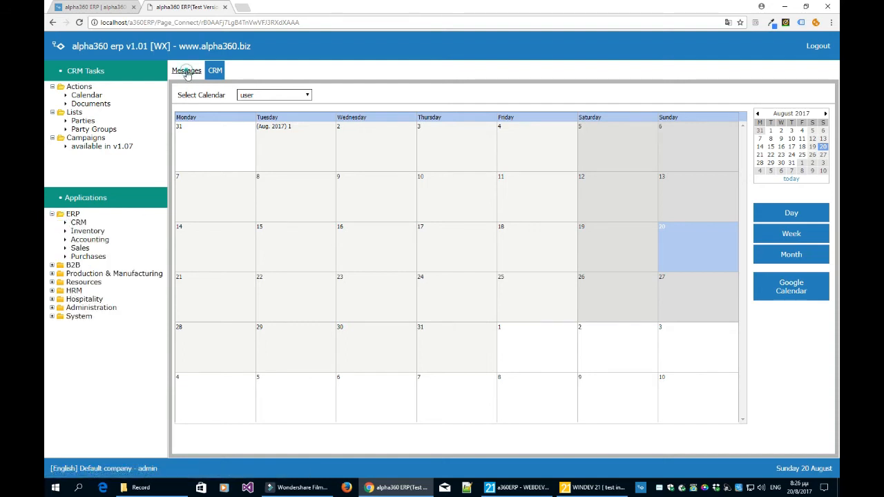
click(215, 73)
click(193, 73)
click(213, 72)
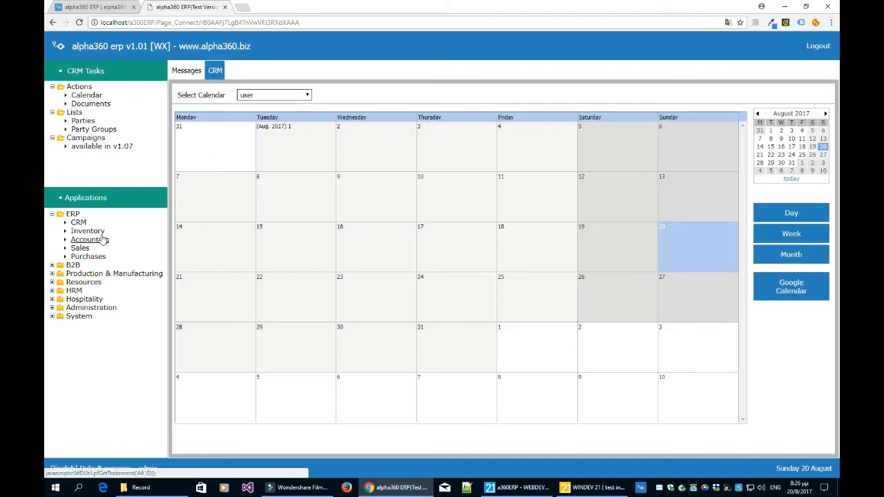
Open the Inventory application, compare it with the CRM page, and load the List of Products & Services.
click(94, 230)
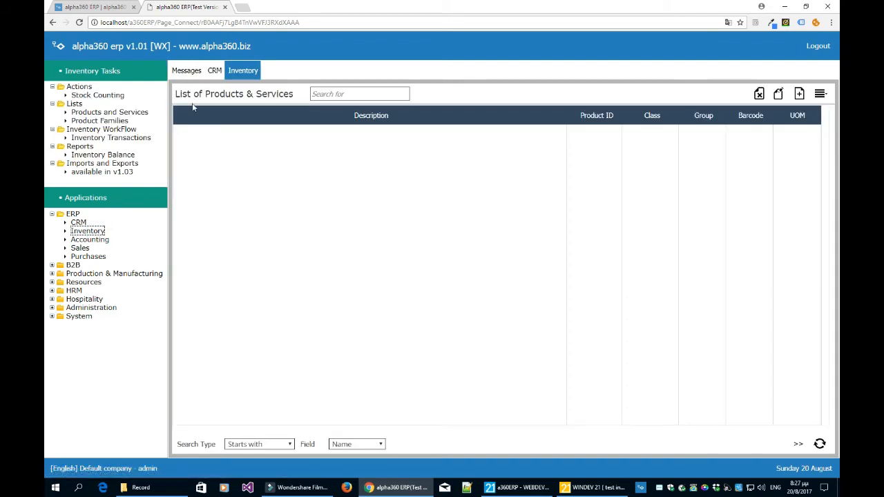
click(215, 72)
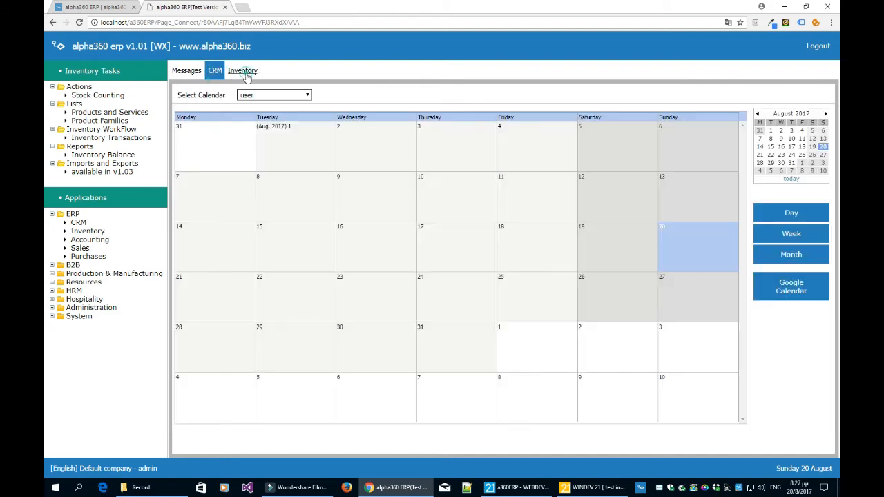
click(246, 75)
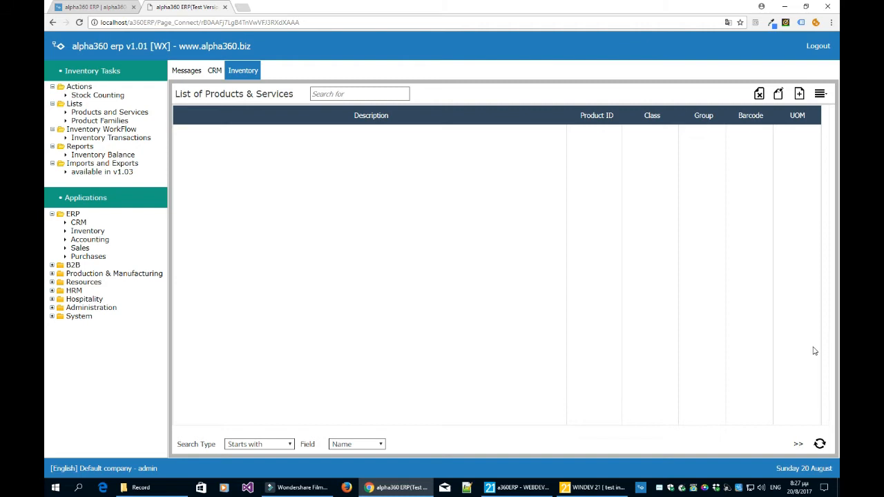
click(820, 445)
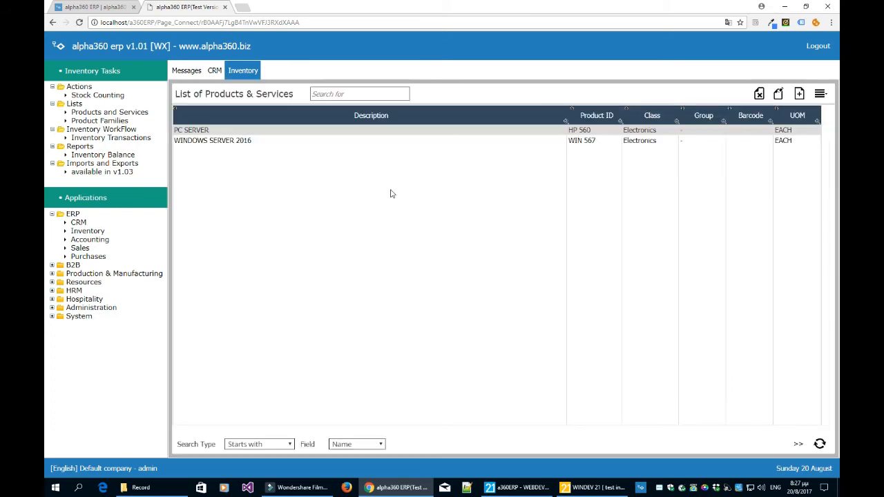
Open the WINDOWS SERVER 2016 product for editing and examine the choices for its manufacturer.
click(343, 138)
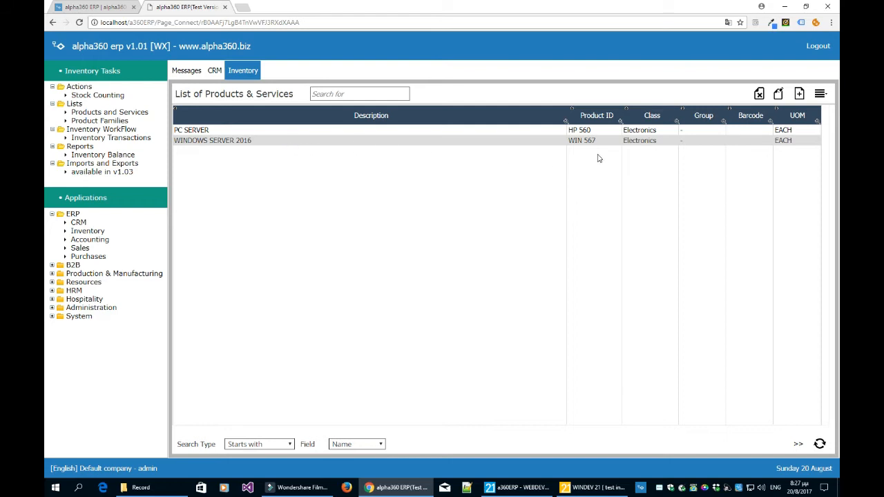
click(779, 95)
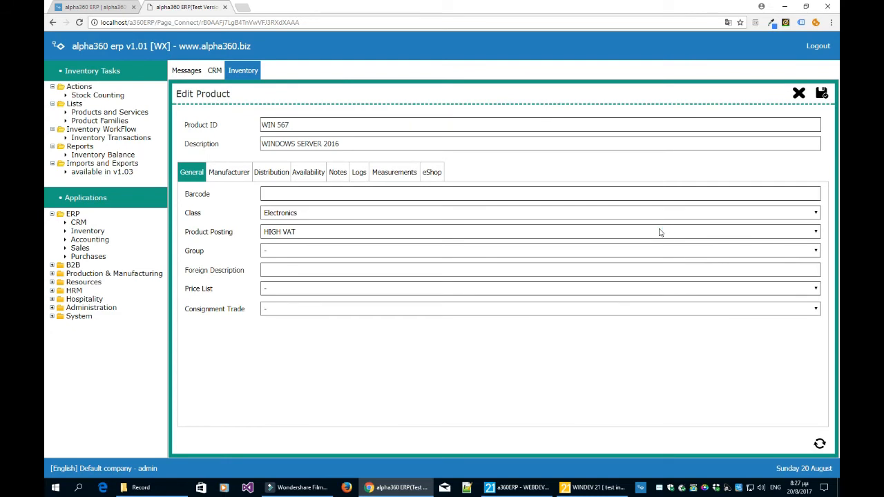
click(237, 176)
click(277, 201)
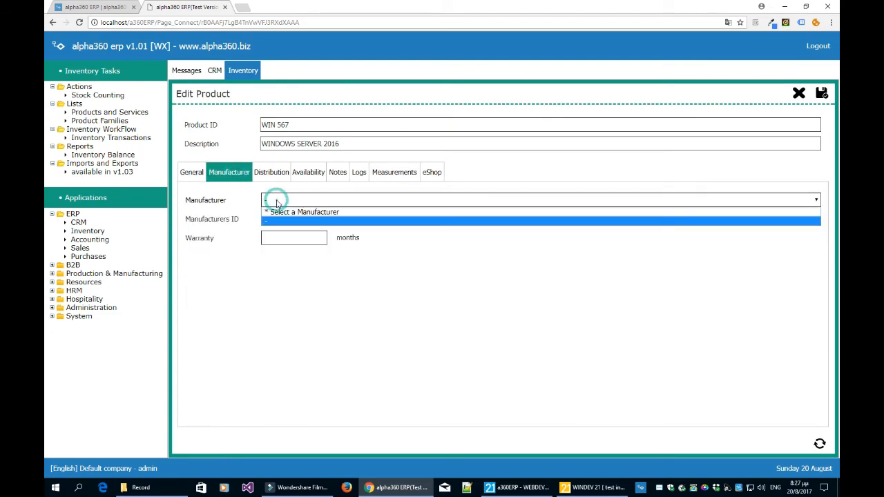
click(276, 221)
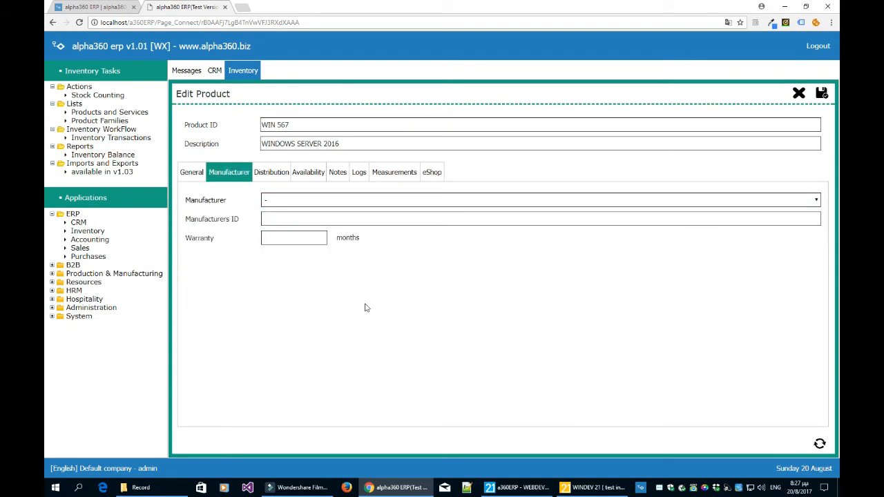
click(325, 202)
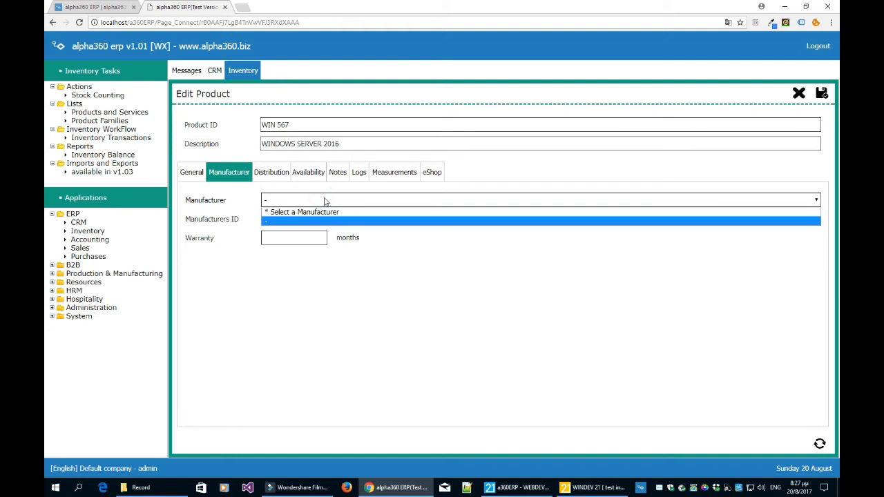
click(370, 307)
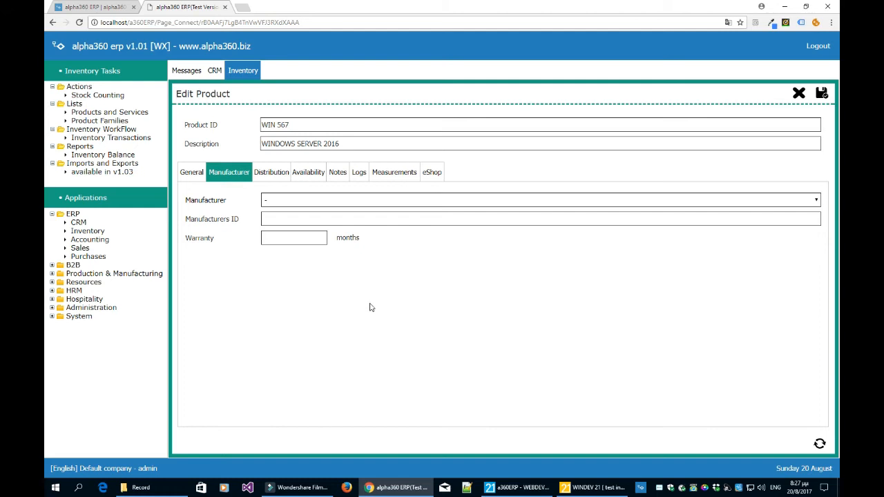
Open the Manufacturers list in the Global Dimensions of Administration and compare it with the product's manufacturer details.
click(52, 309)
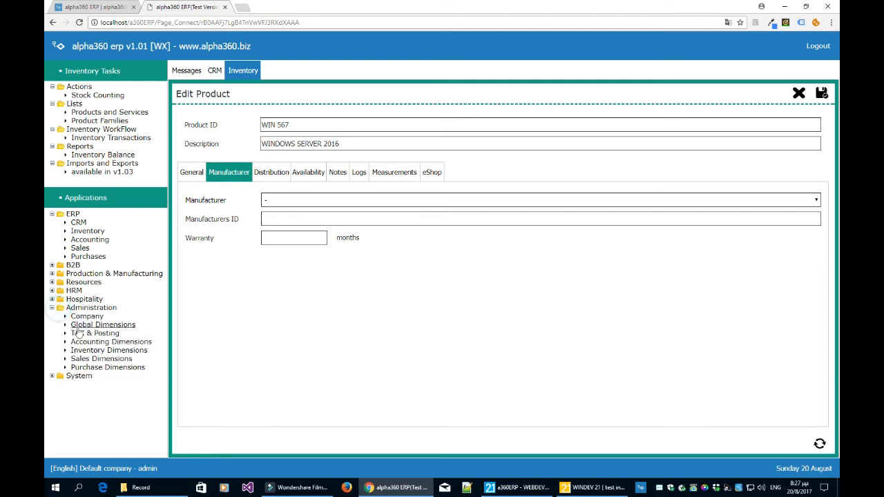
click(109, 350)
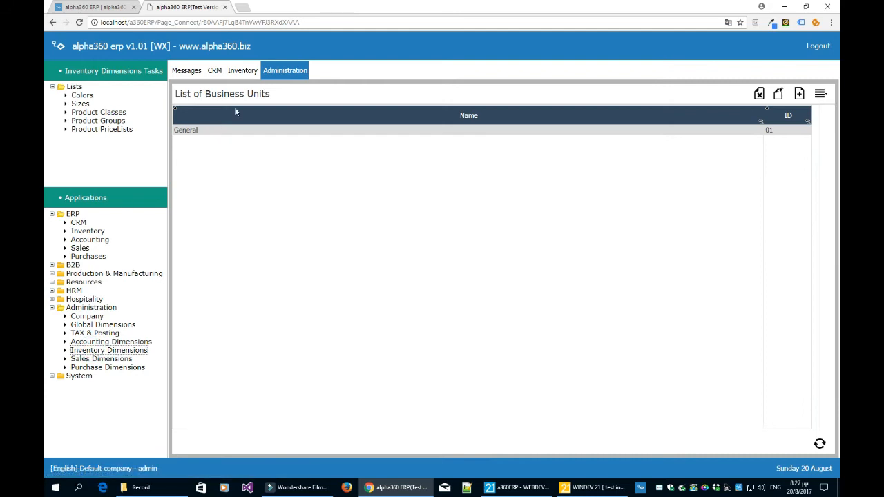
click(93, 324)
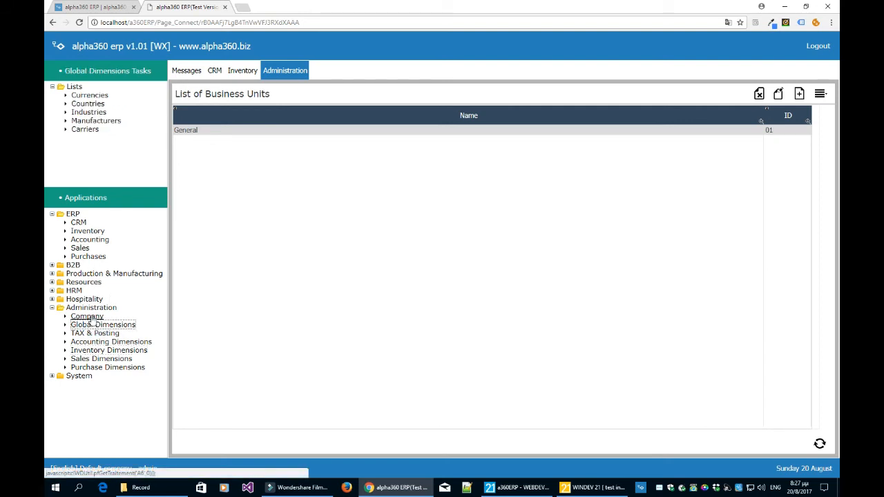
click(95, 122)
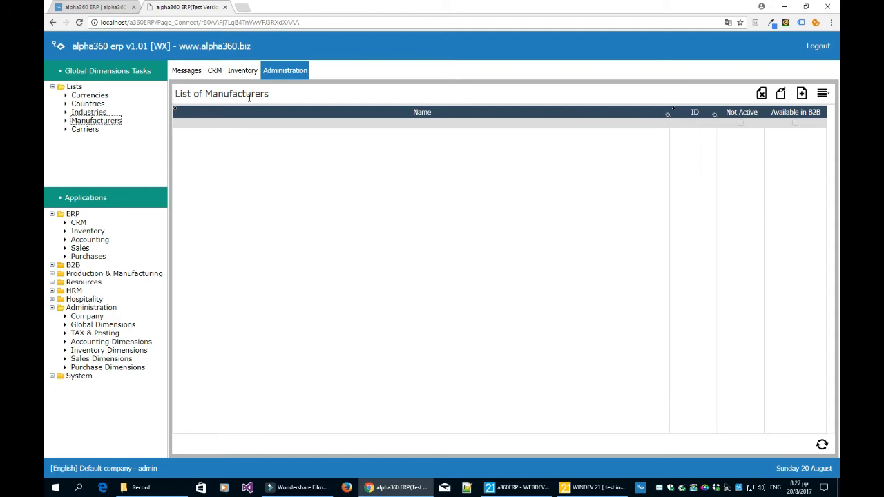
click(243, 71)
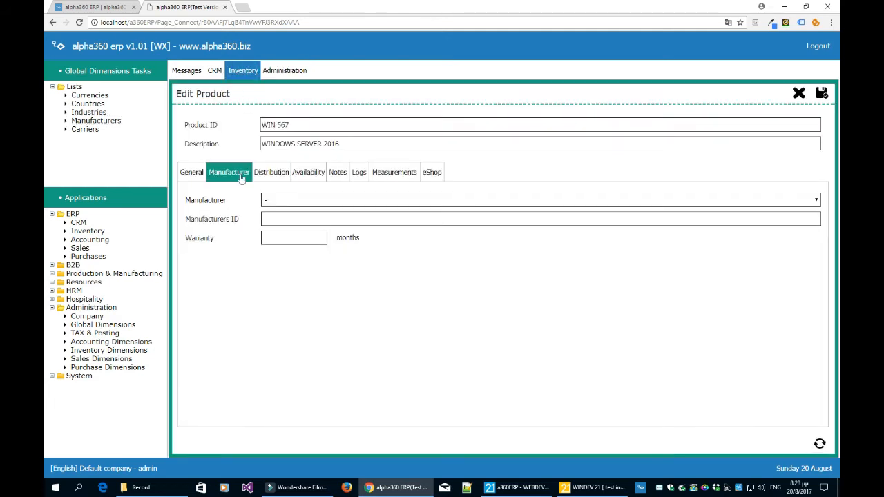
click(278, 75)
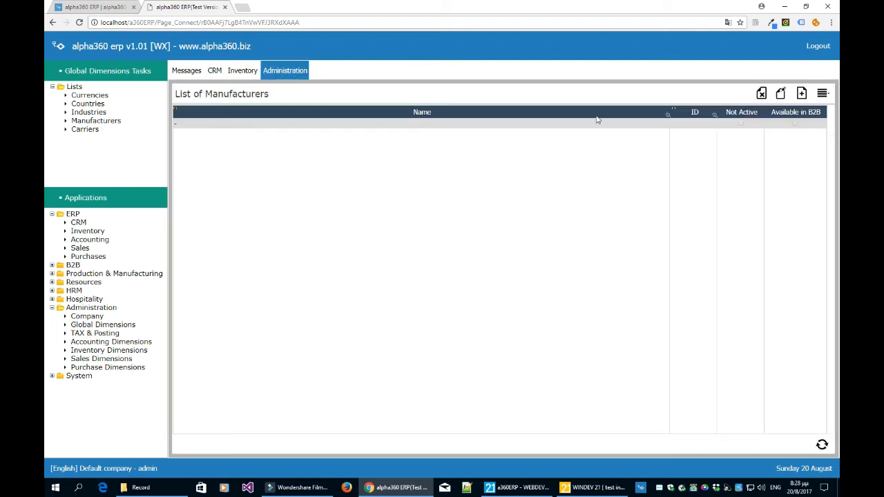
Add a new record to the List of Manufacturers and name it MICROSOFT.
click(800, 94)
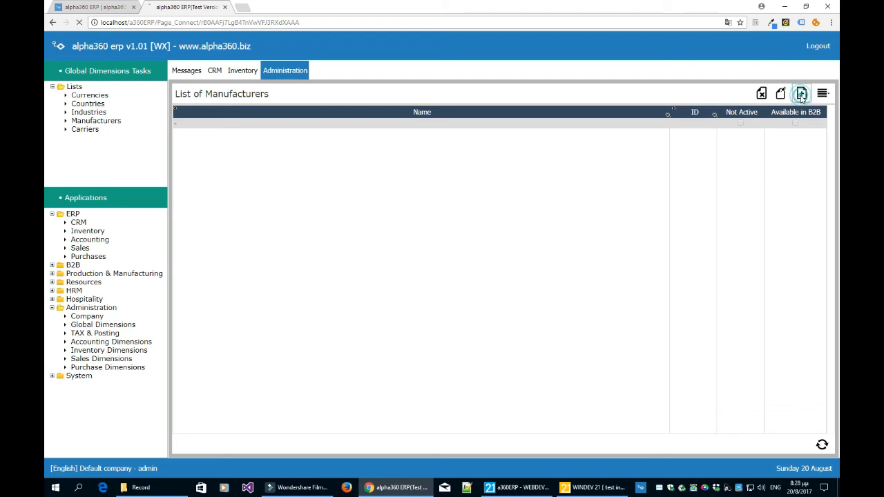
click(440, 136)
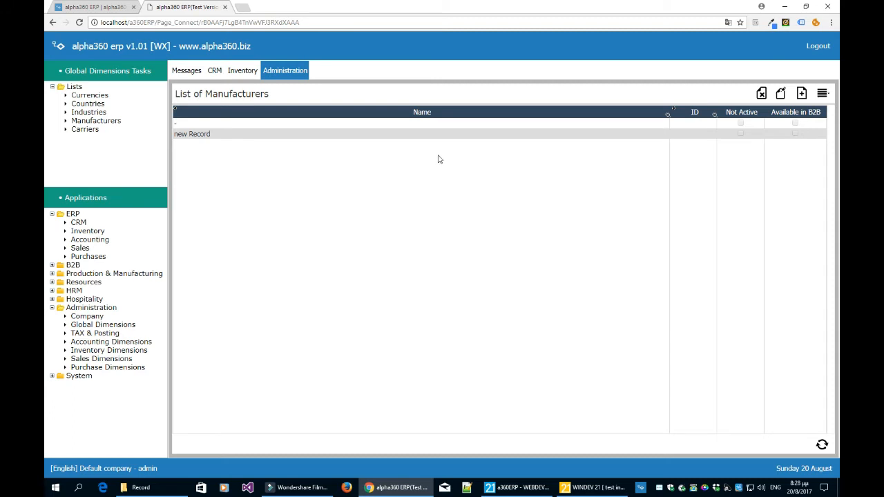
click(257, 135)
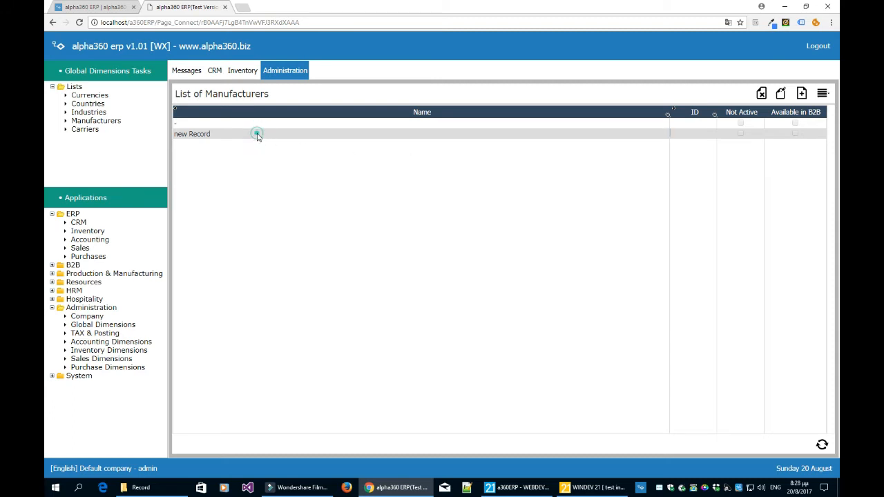
click(781, 95)
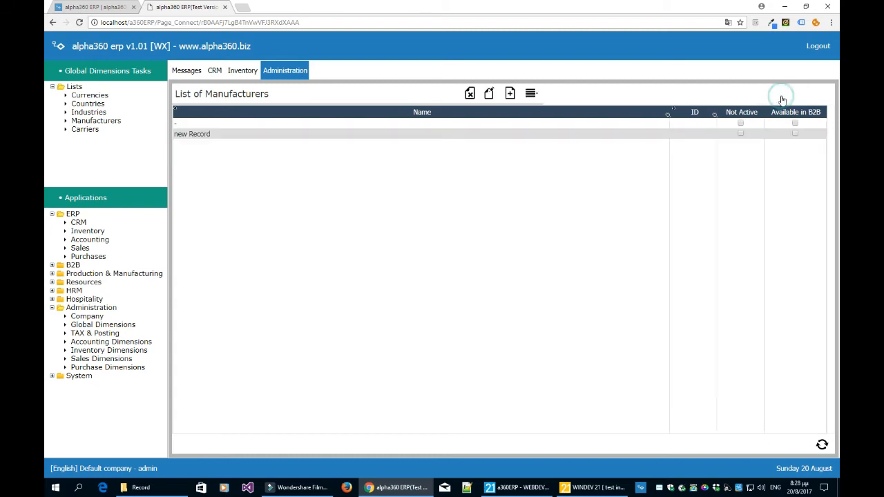
click(243, 136)
key(BackSpace)
key(BackSpace)
key(BackSpace)
key(BackSpace)
key(BackSpace)
key(BackSpace)
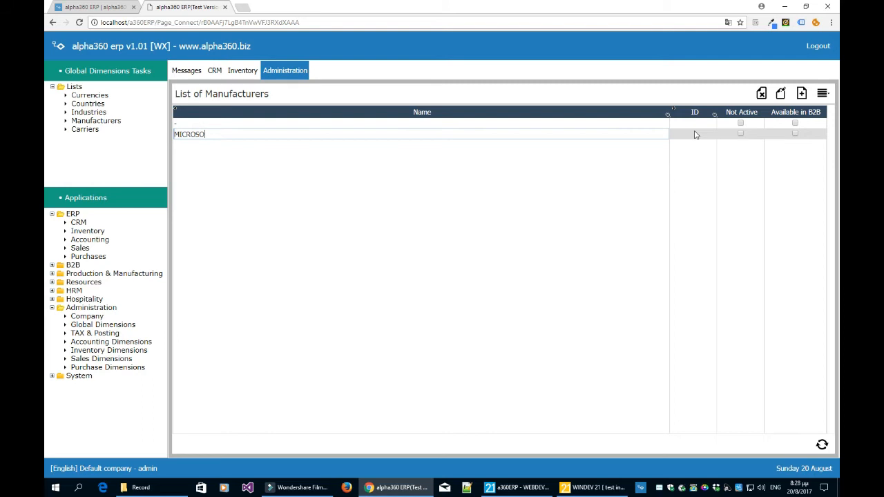
click(507, 245)
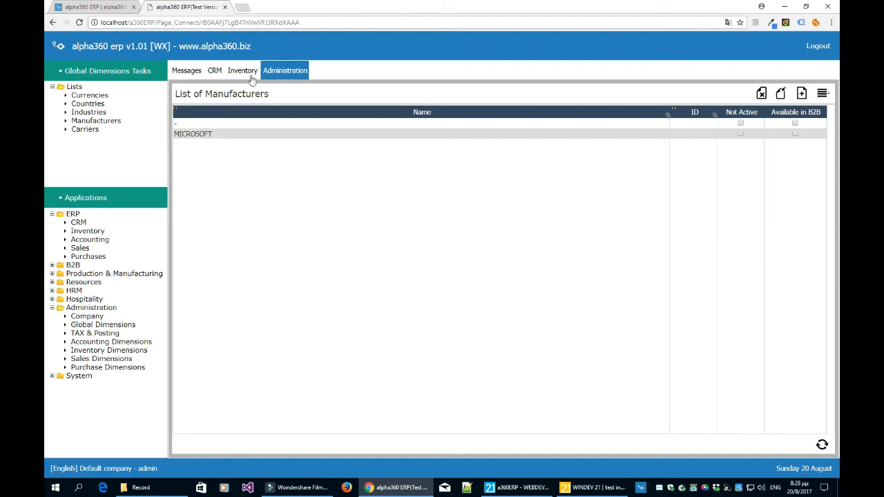
Refresh the WINDOWS SERVER 2016 product form, set its manufacturer to MICROSOFT and save the product.
click(245, 72)
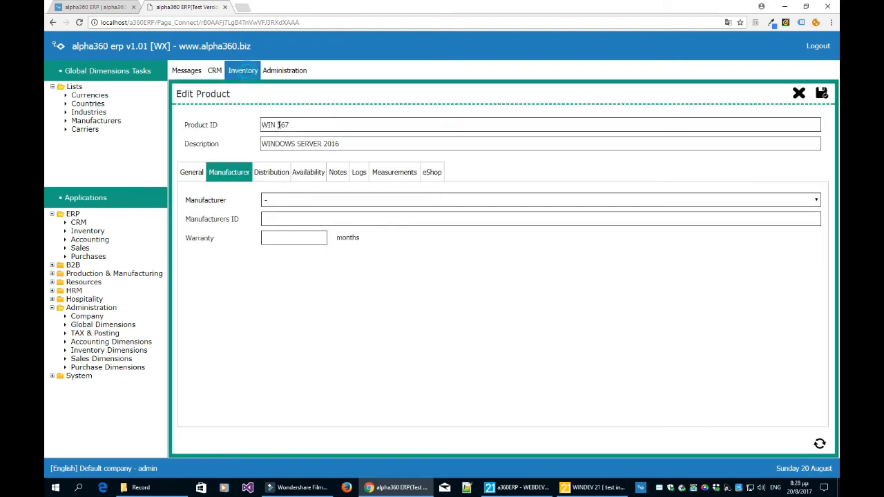
click(820, 444)
click(319, 201)
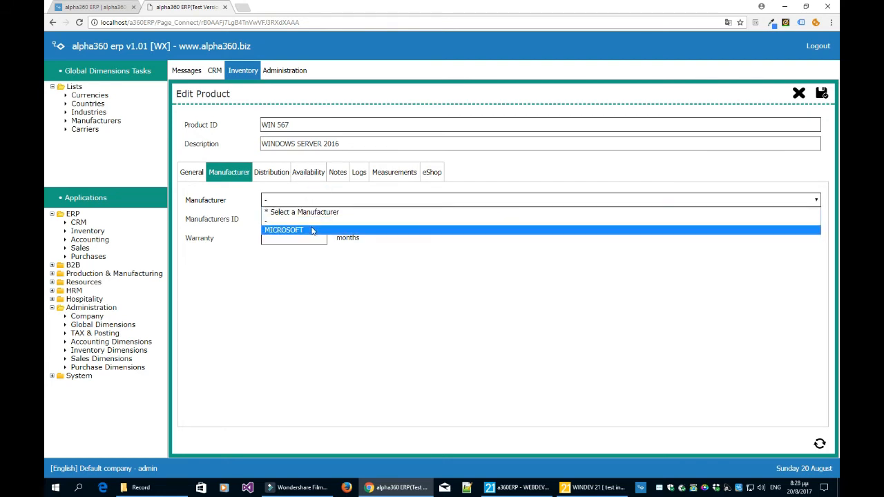
click(306, 229)
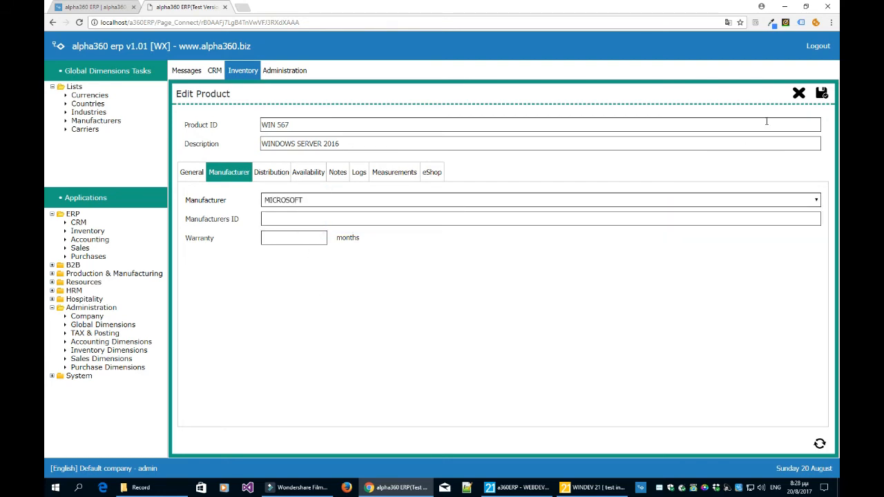
click(821, 94)
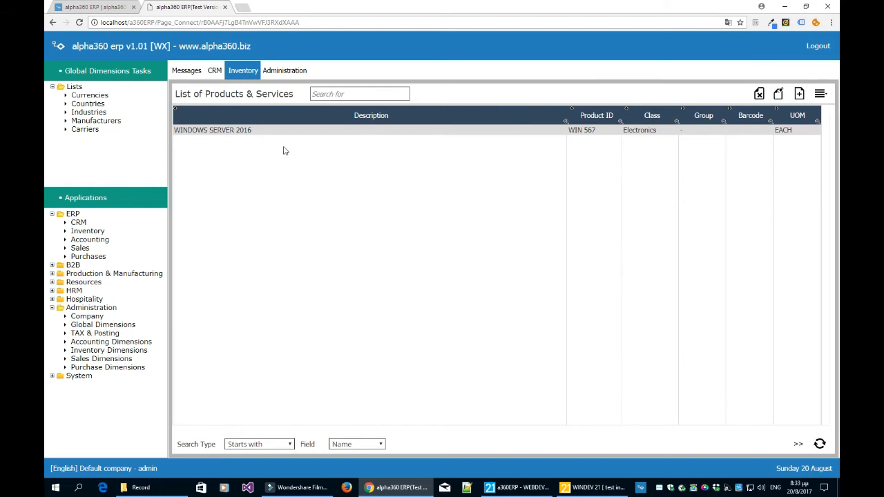
Examine the search box, search types and searchable fields of the List of Products & Services.
click(331, 94)
click(291, 444)
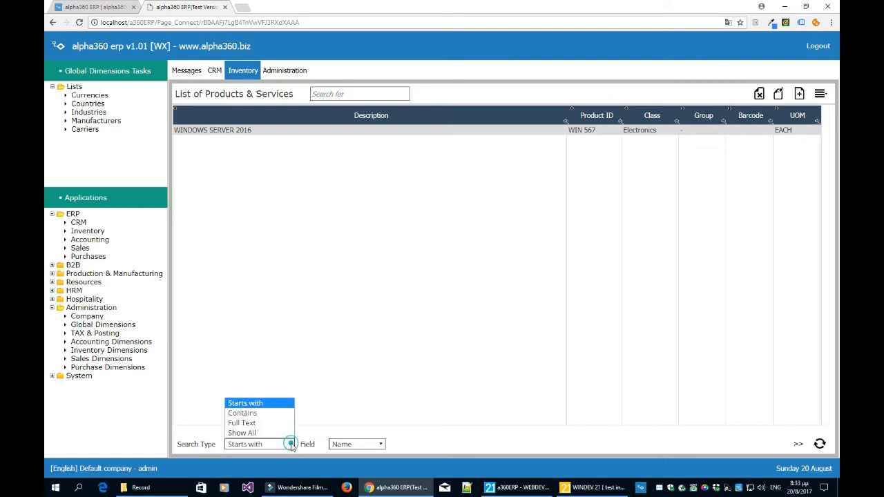
click(336, 391)
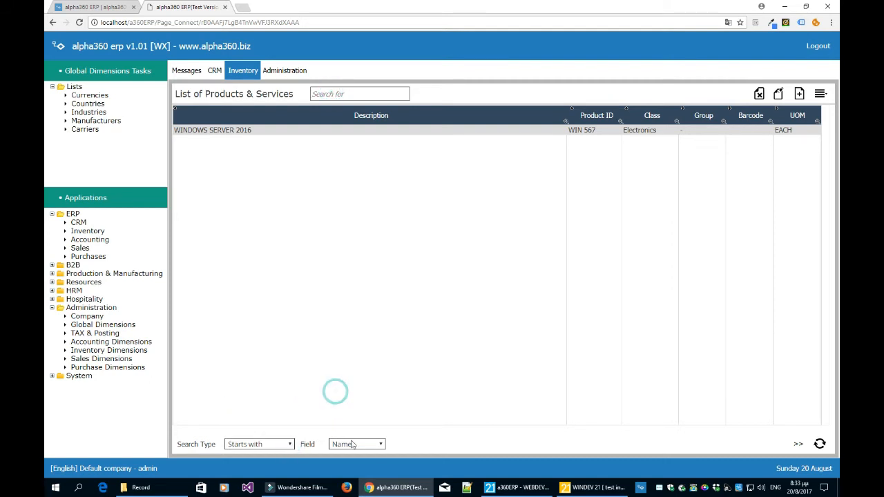
click(373, 446)
click(413, 399)
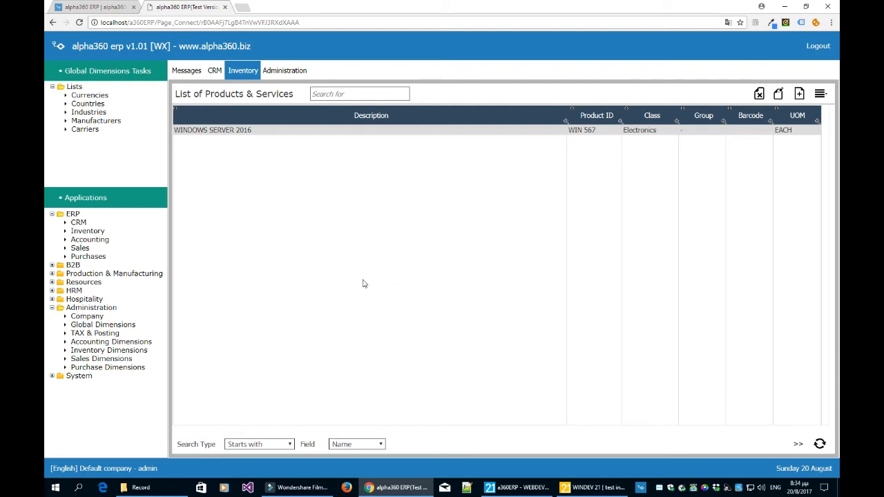
Open the Sales application, load the List of Sales Invoices and examine the calendar for its starting date.
click(80, 248)
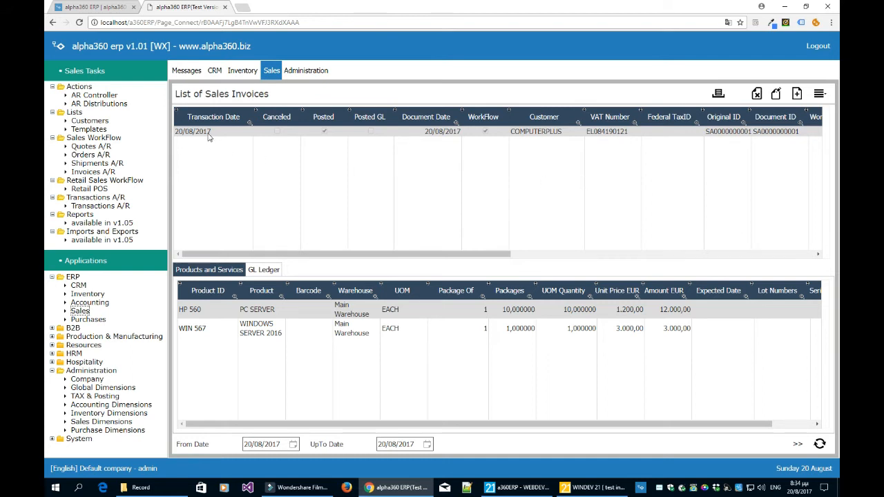
click(293, 444)
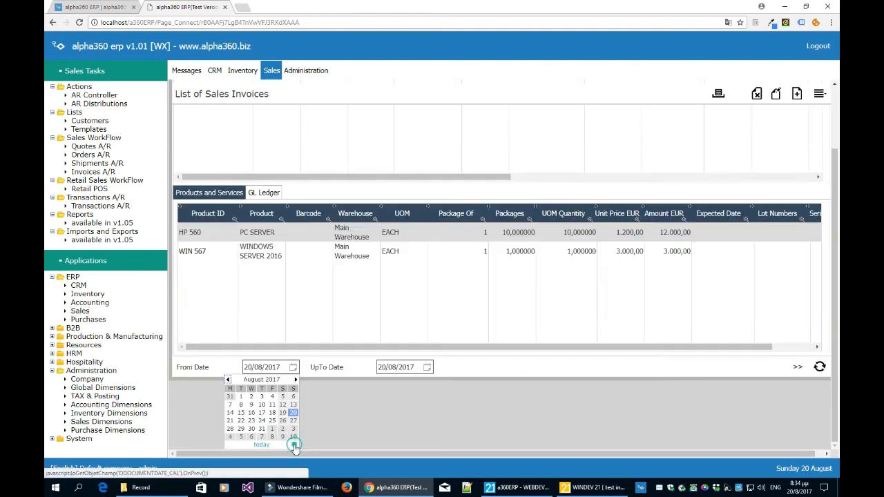
click(384, 414)
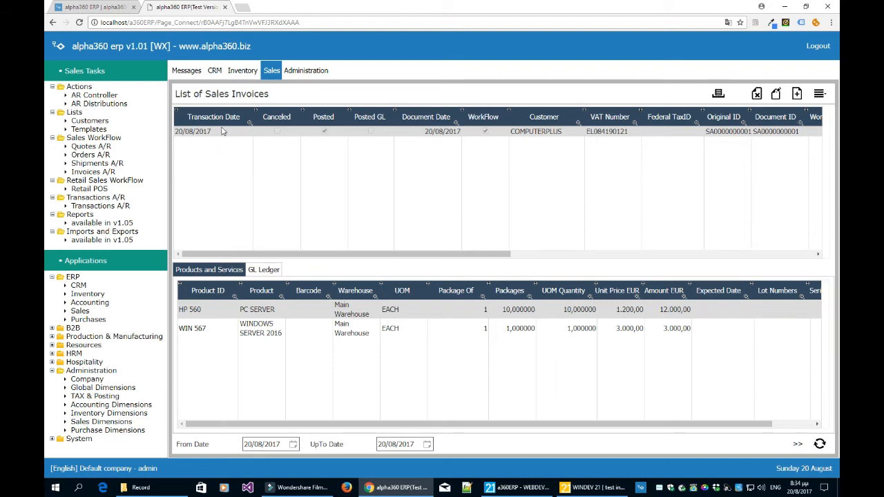
Show the GL Ledger lines of the COMPUTERPLUS sales invoice and send the invoice to the general ledger.
click(260, 270)
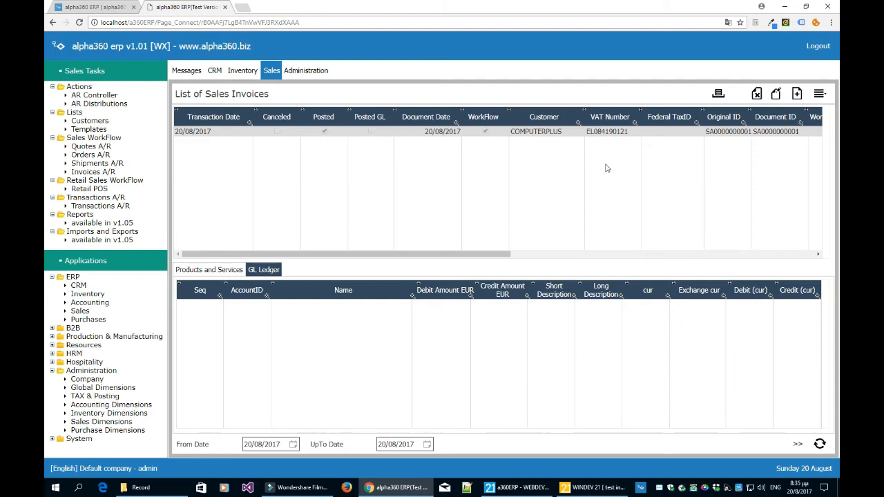
click(819, 94)
click(473, 279)
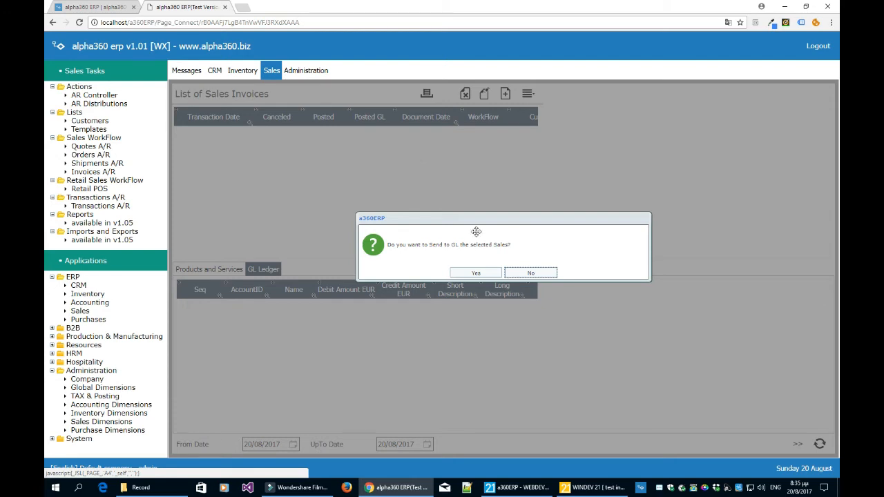
click(474, 272)
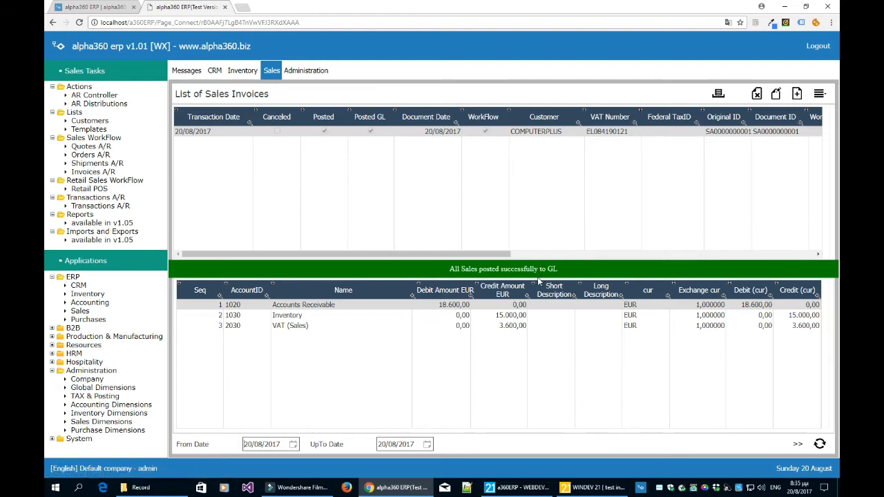
Review the invoice's ledger entries for Accounts Receivable, Inventory and VAT (Sales).
click(443, 325)
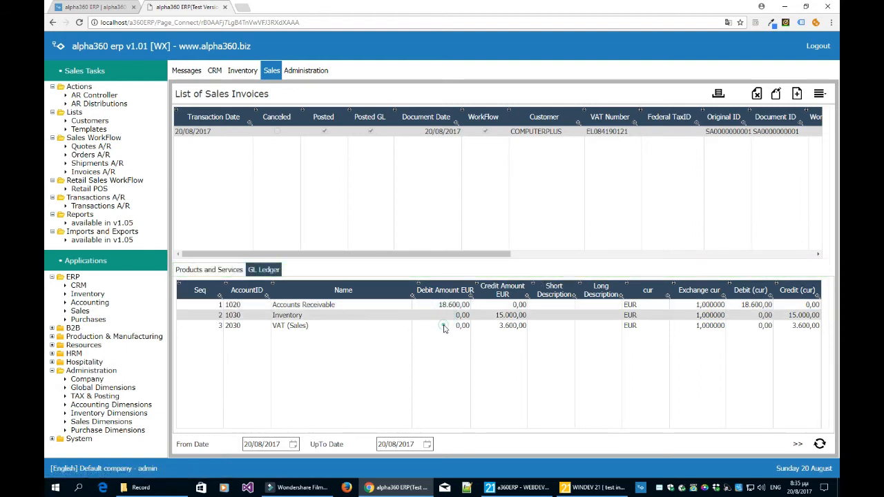
click(445, 317)
click(450, 305)
click(450, 315)
click(448, 324)
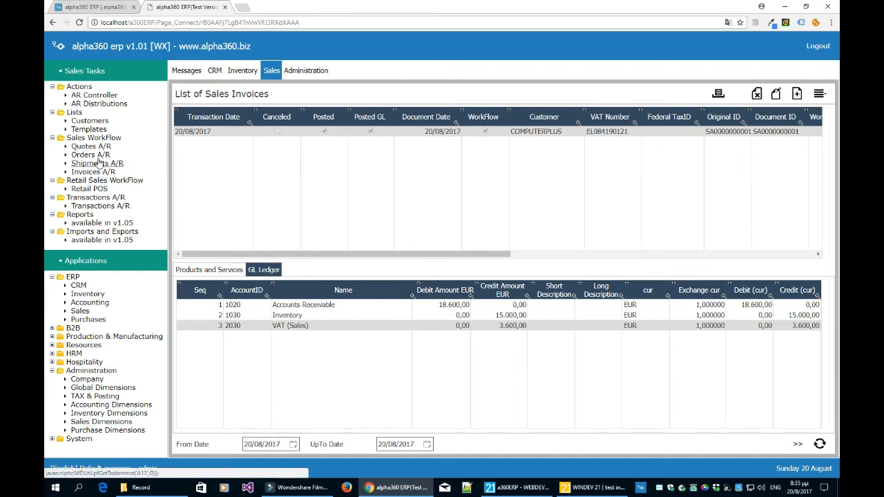
Visit the sales orders and shipments lists, and start a new shipment with business object Sales Shipment and customer COMPUTERPLUS.
click(90, 155)
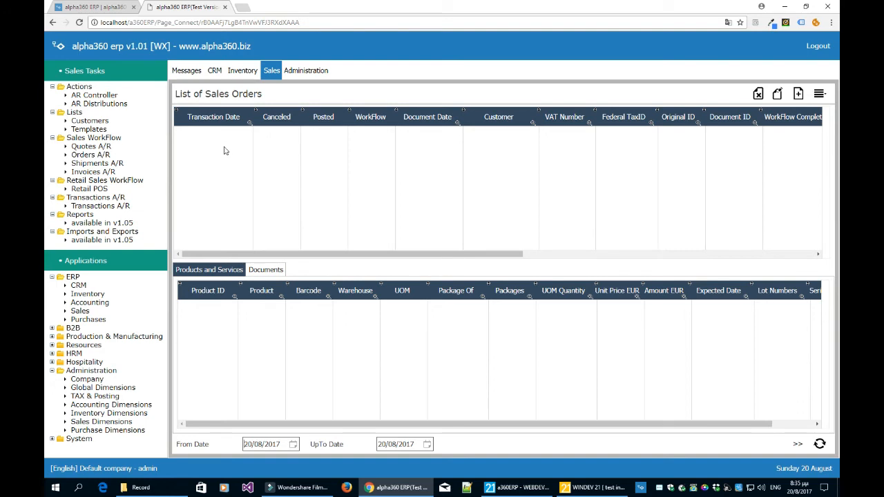
click(114, 164)
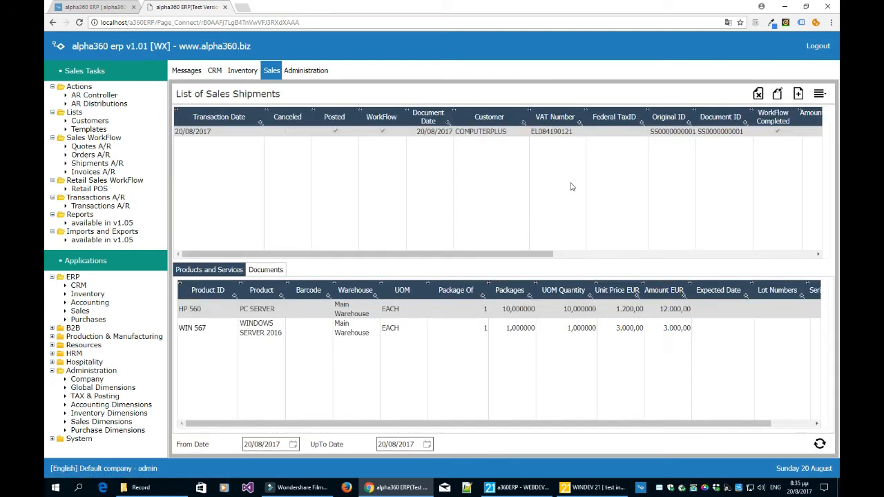
click(798, 93)
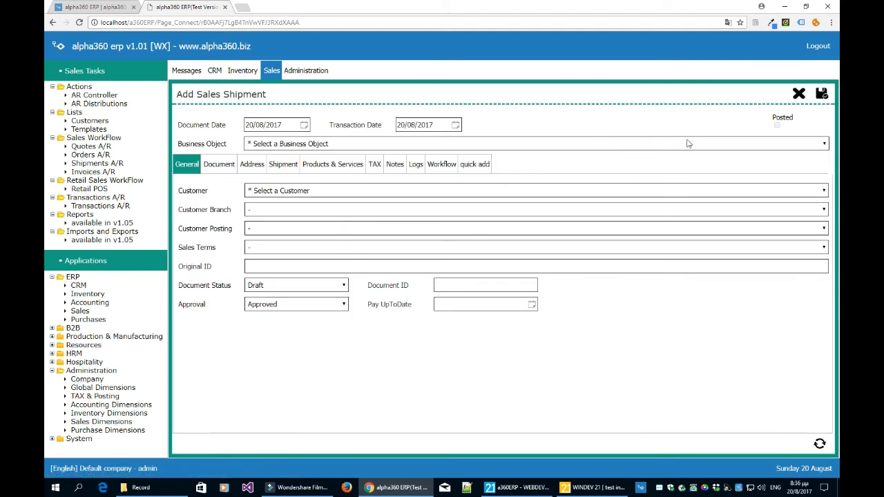
click(303, 145)
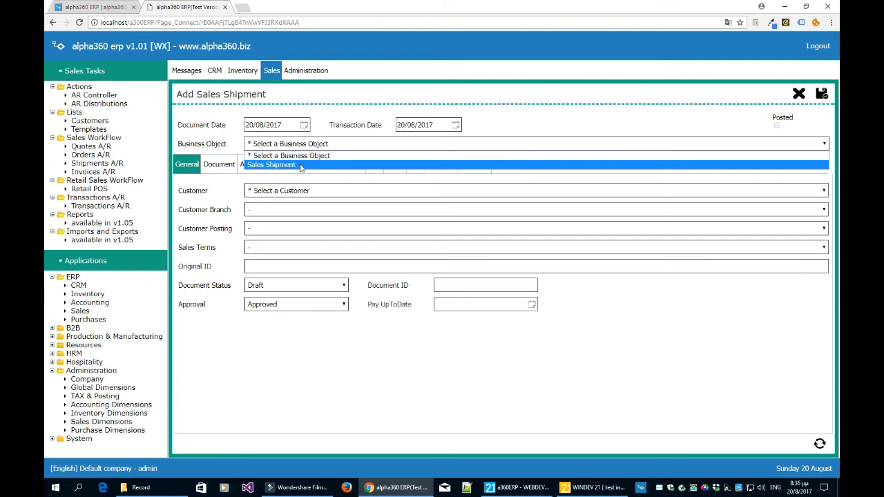
click(300, 167)
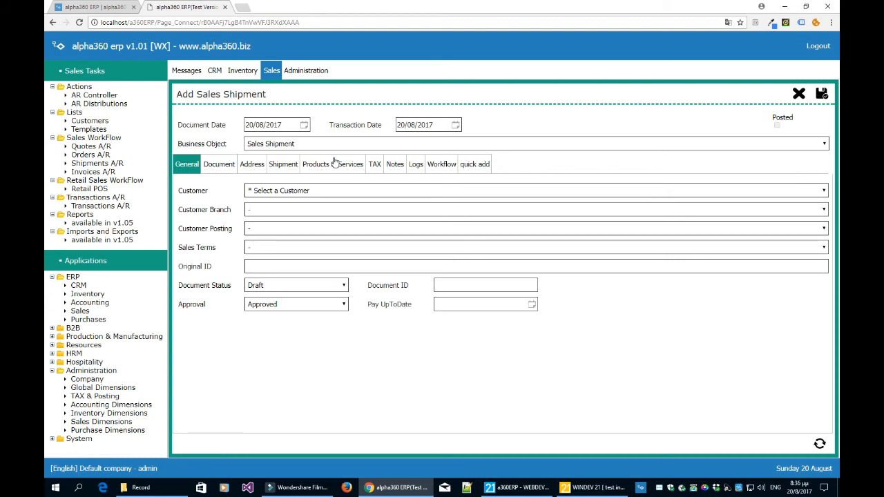
click(315, 192)
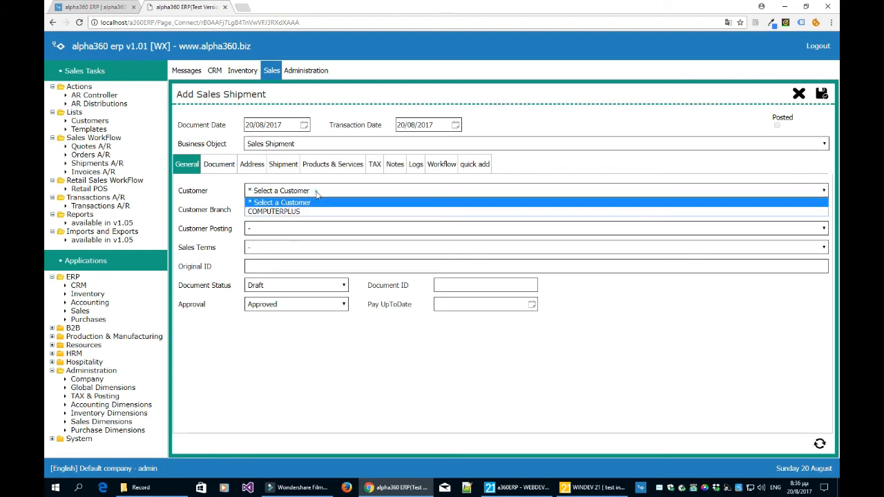
click(311, 211)
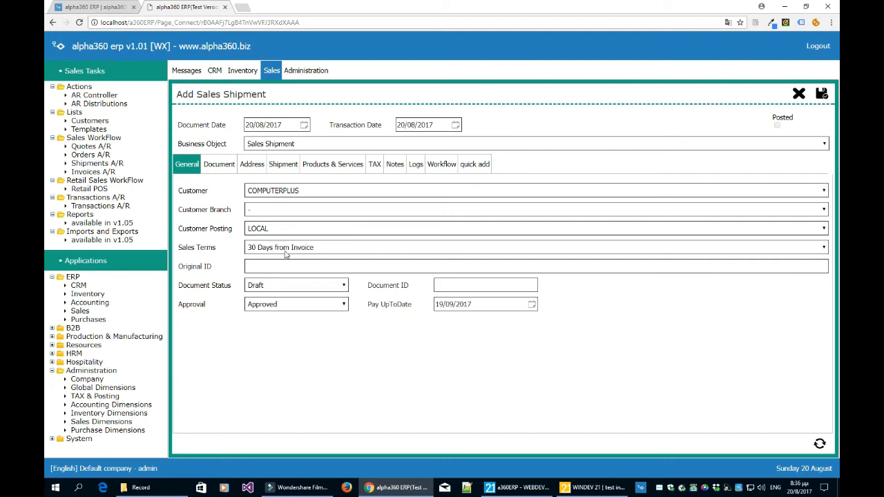
Examine the new shipment's payment date and document currency choices, and open its Products & Services lines.
click(480, 304)
click(219, 164)
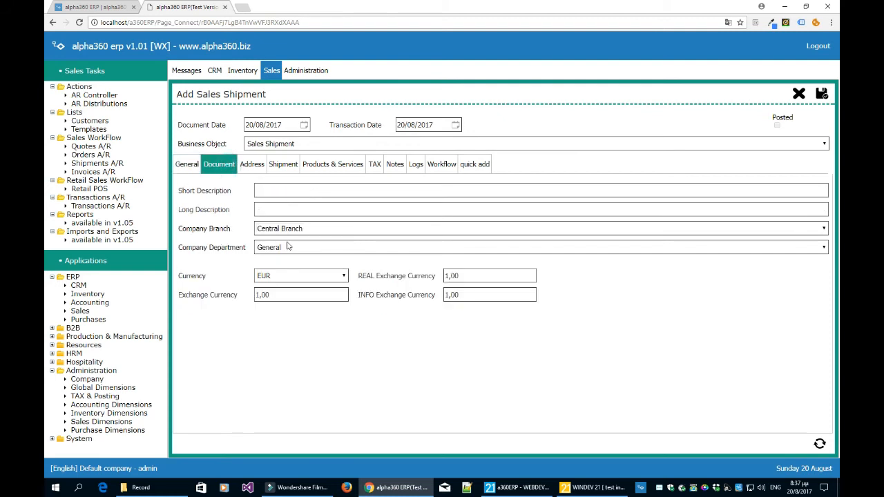
click(275, 279)
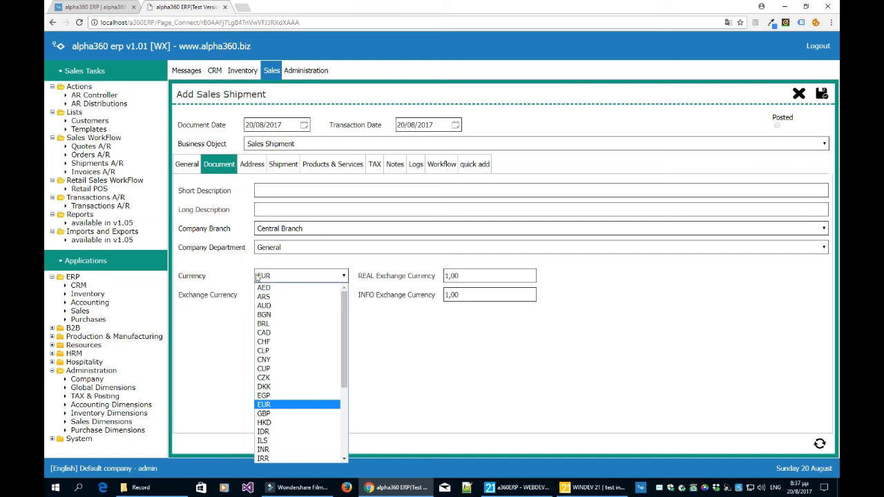
click(231, 269)
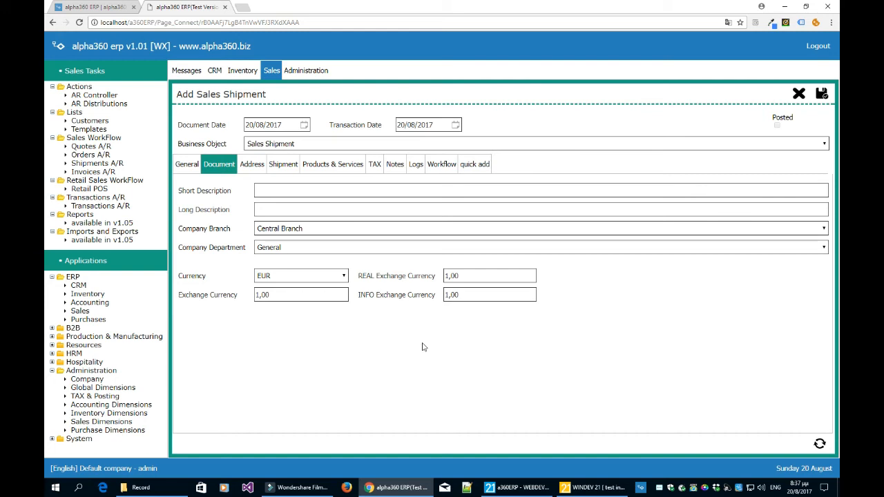
click(347, 173)
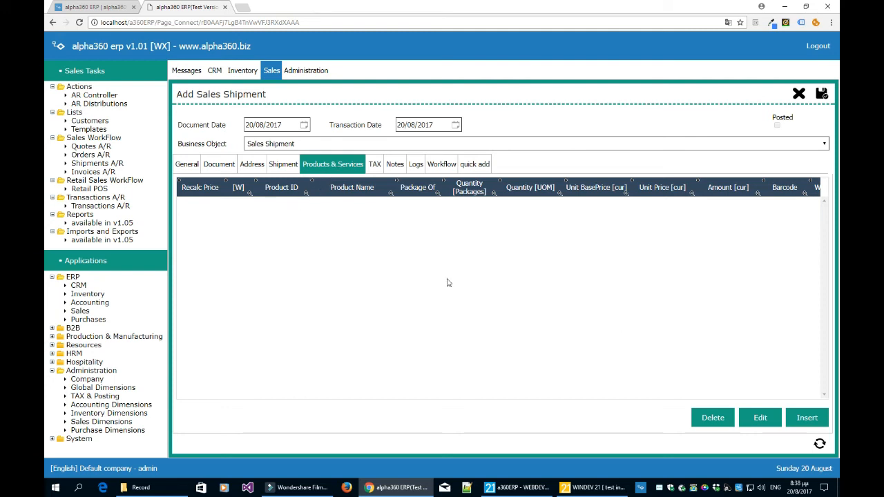
Quick-add the PC SERVER product to the shipment with quantity 2, from the Main Warehouse.
click(808, 418)
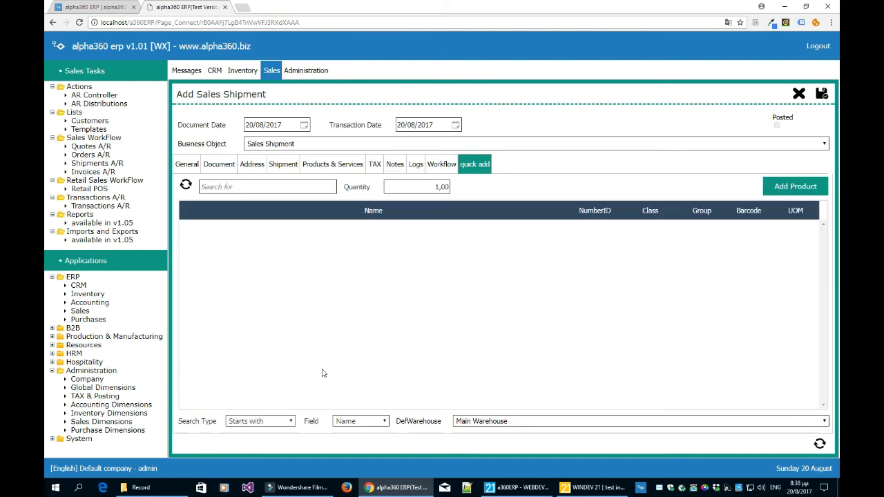
click(302, 186)
click(186, 185)
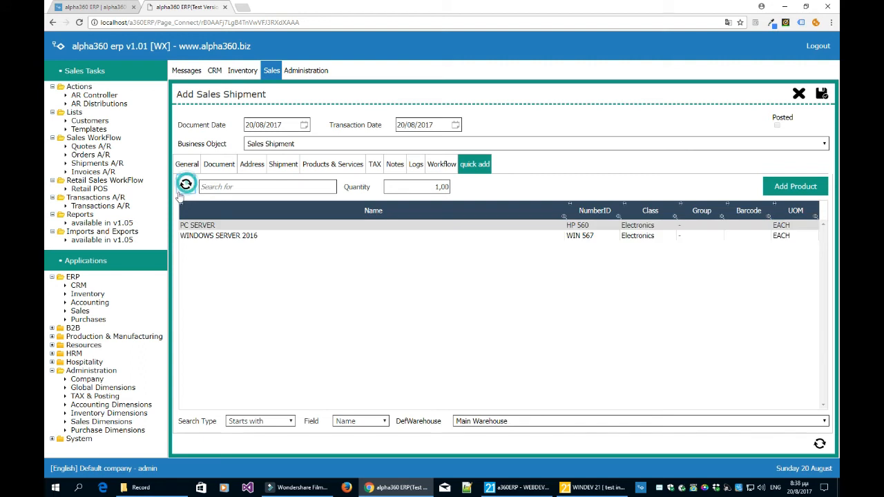
click(202, 236)
click(208, 226)
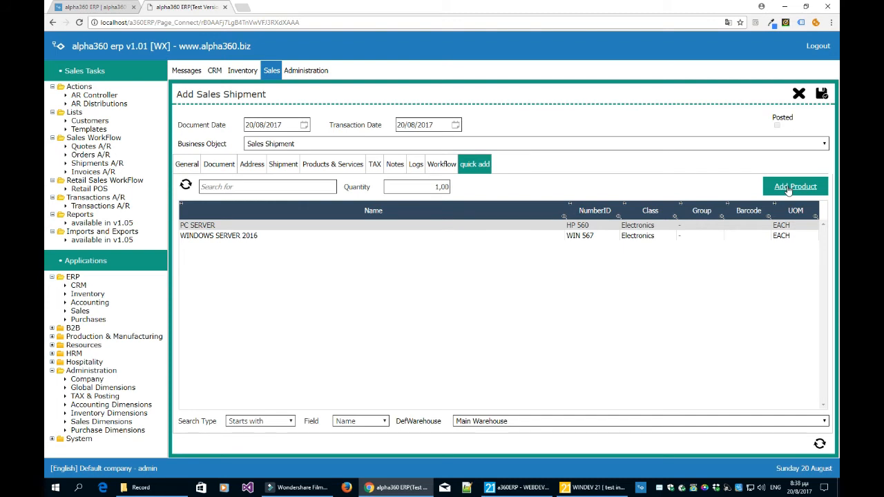
click(440, 187)
text(2)
click(484, 426)
click(484, 425)
click(795, 187)
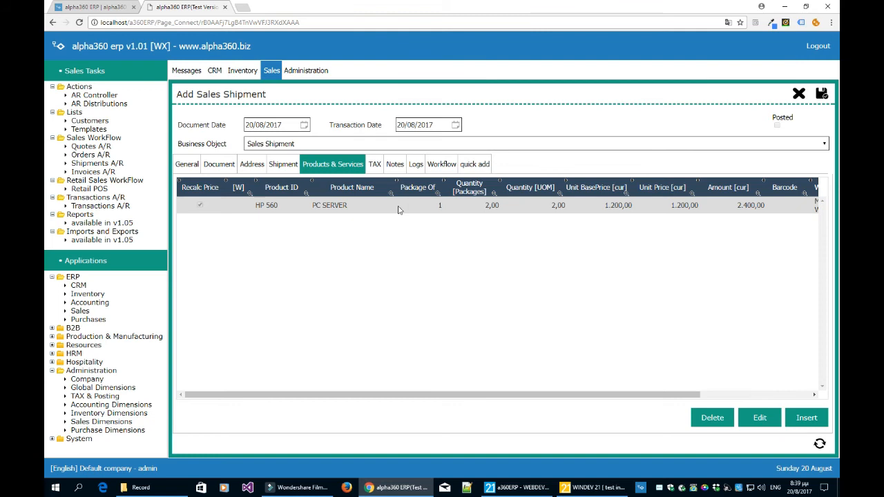
Quick-add the WINDOWS SERVER 2016 product to the shipment with quantity 1.
click(799, 418)
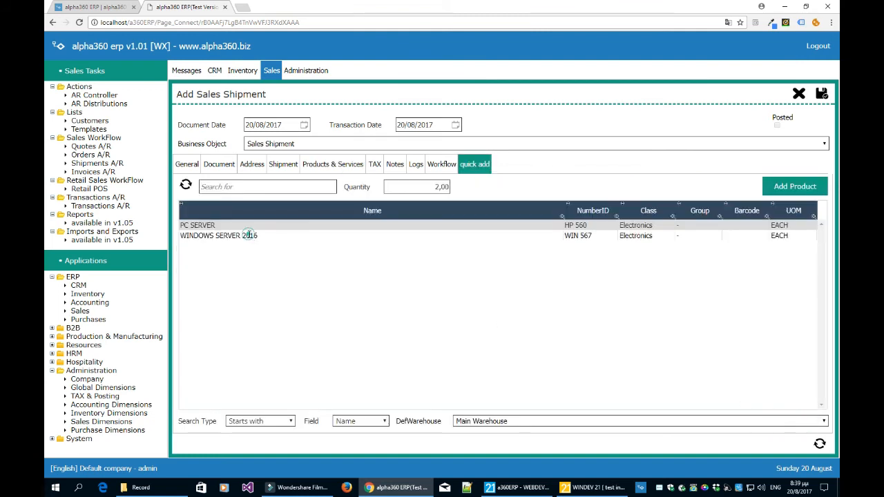
click(248, 235)
drag(423, 185, 462, 194)
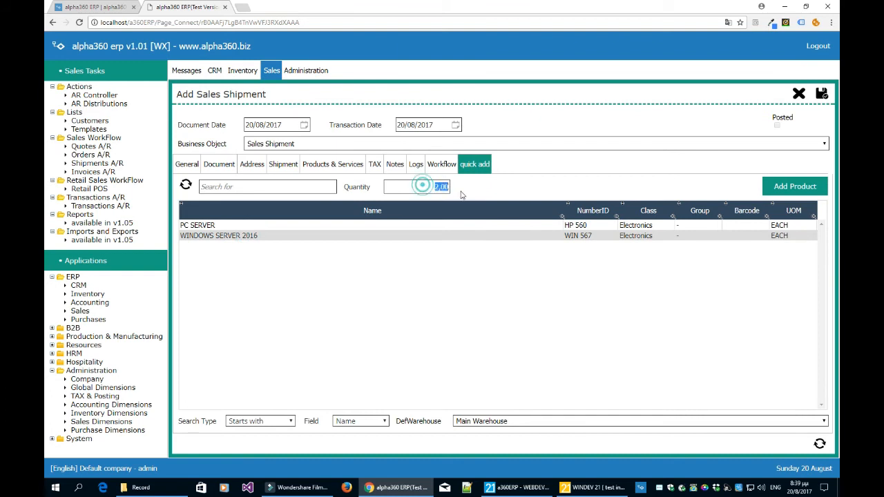
text(1)
click(785, 187)
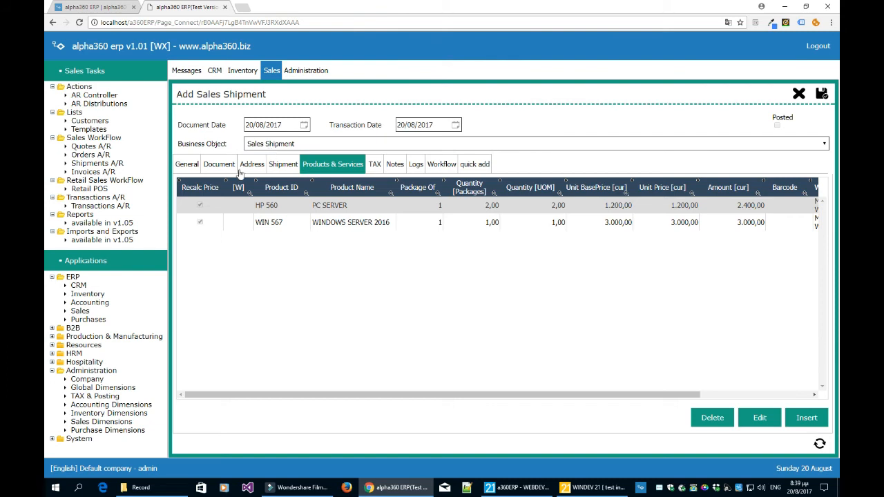
Check the shipment's document status options, keep Draft, and try to save the shipment.
click(194, 172)
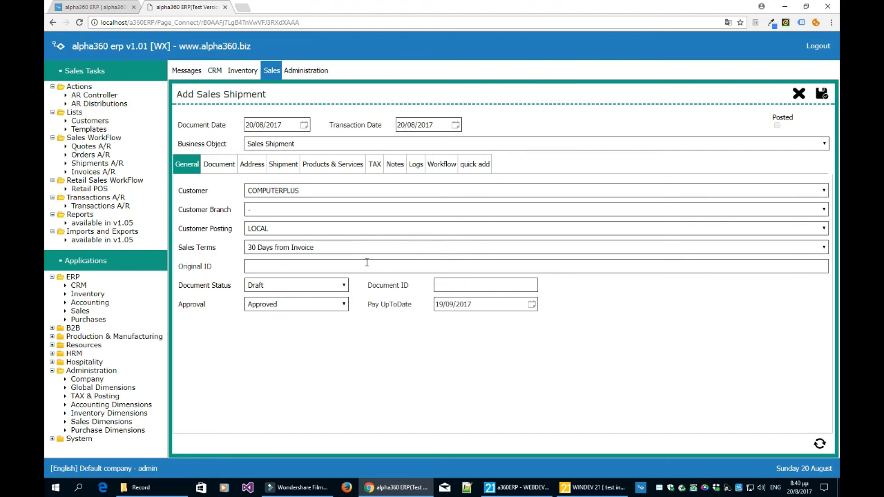
click(310, 289)
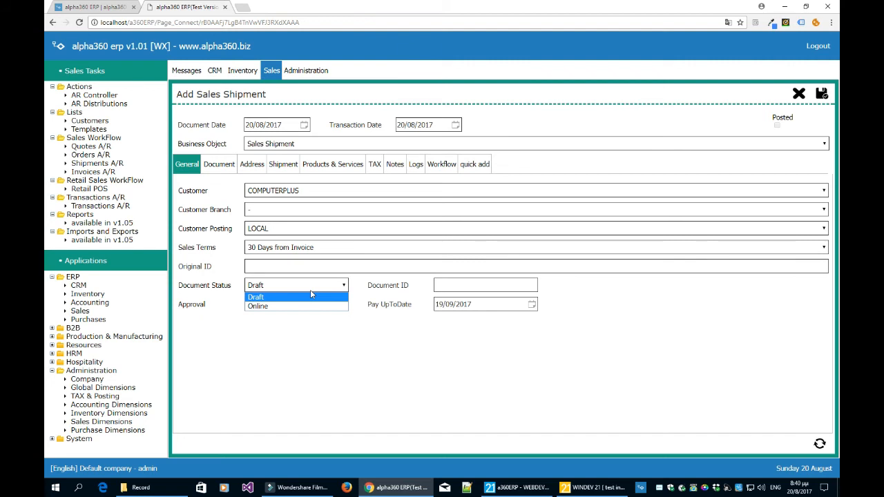
click(368, 352)
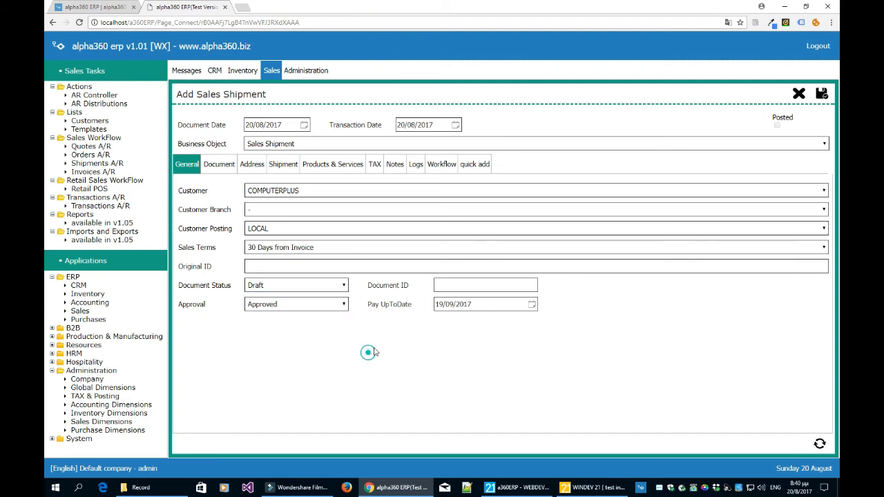
click(821, 95)
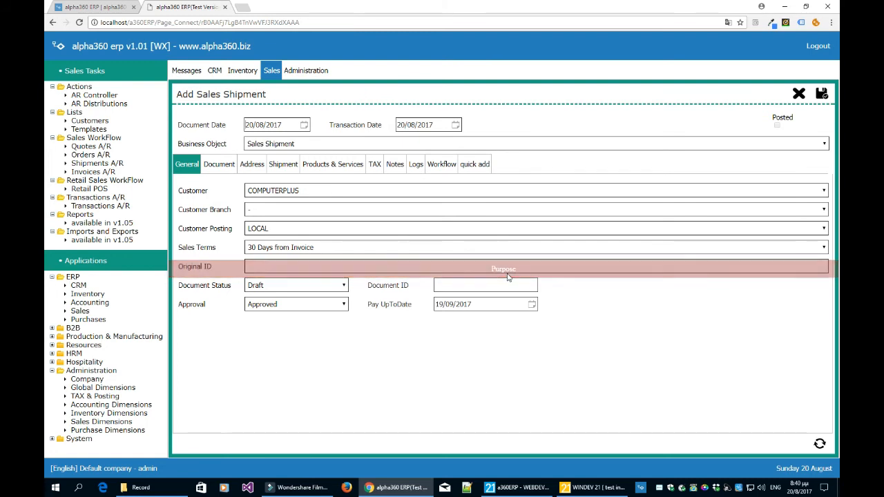
Set the shipment purpose to Sales and save the sales shipment.
click(284, 168)
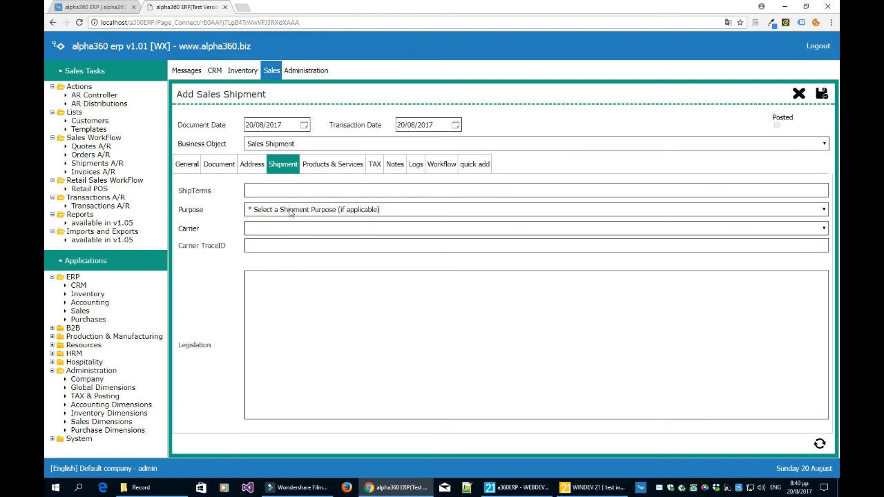
click(290, 211)
click(282, 227)
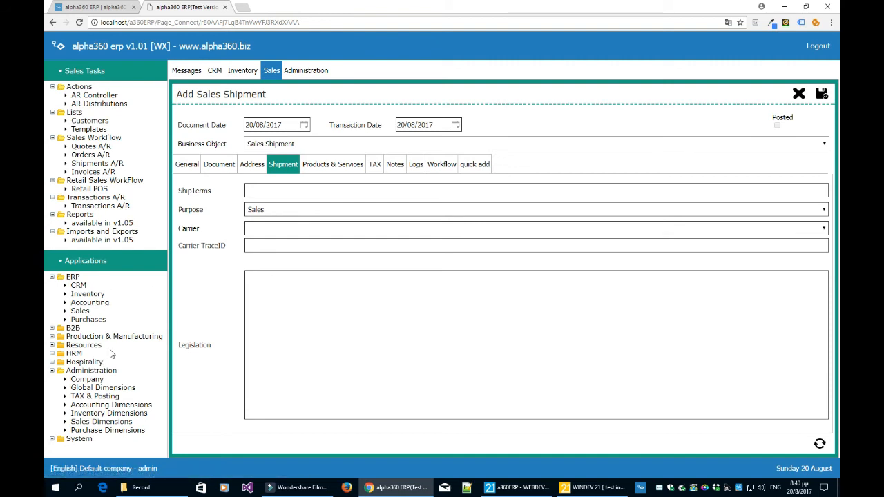
click(821, 93)
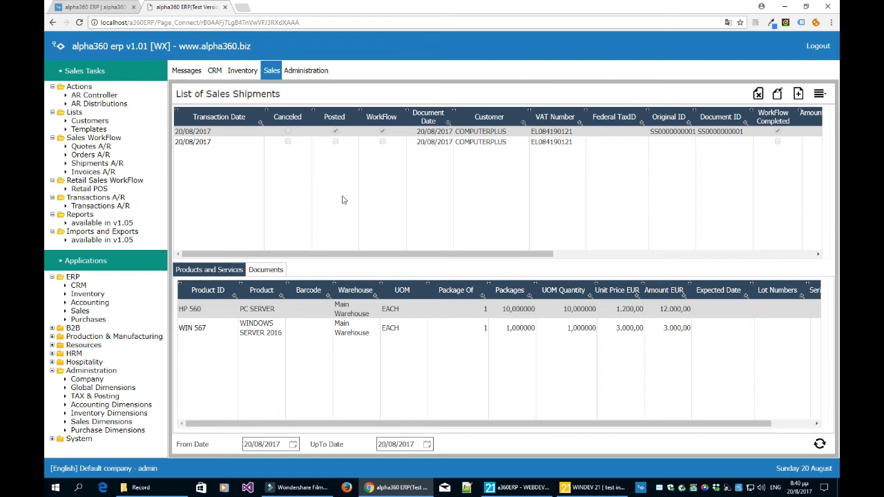
Post the new COMPUTERPLUS sales shipment and show its product lines in the shipments list.
click(396, 143)
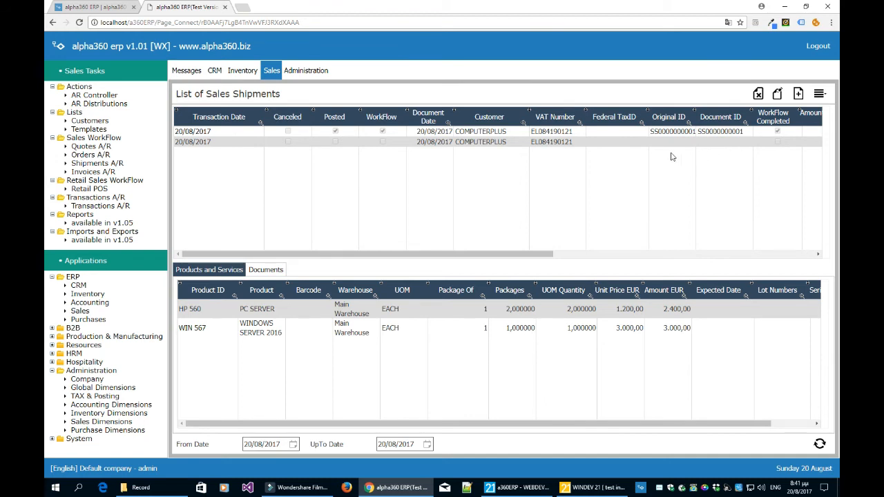
click(819, 96)
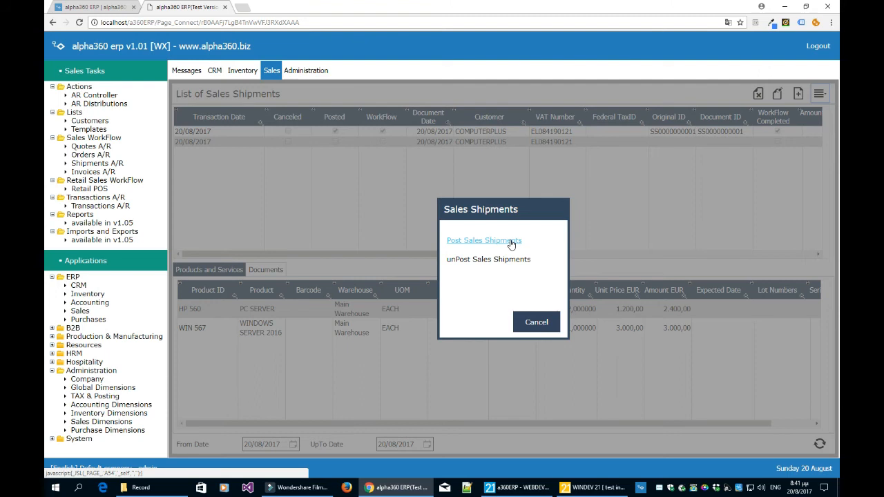
click(511, 241)
click(485, 275)
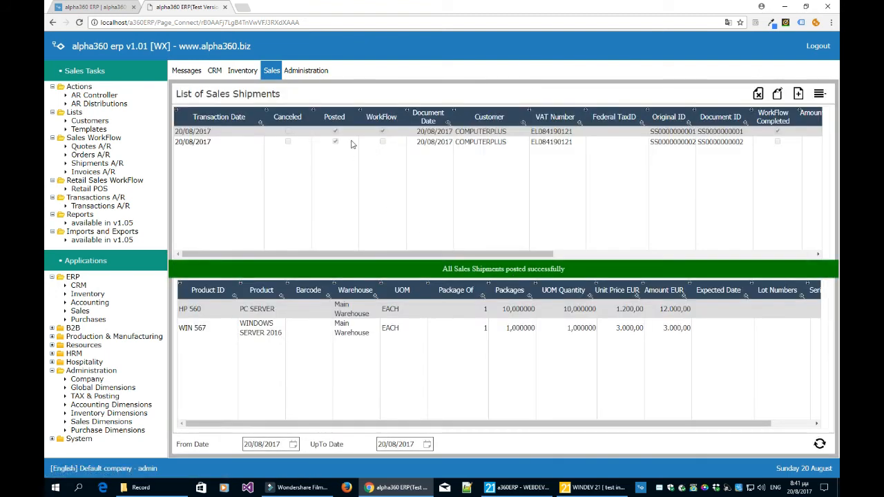
click(351, 143)
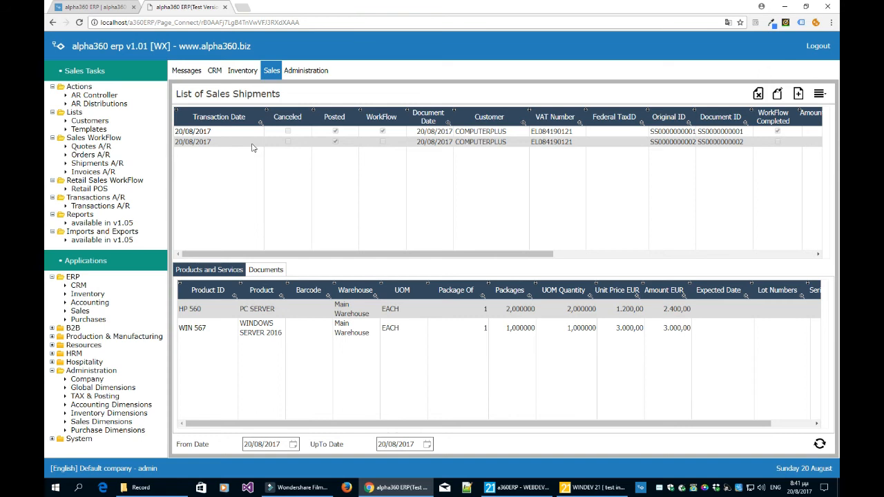
Start a new sales invoice with business object Sales Invoice and customer COMPUTERPLUS.
click(96, 173)
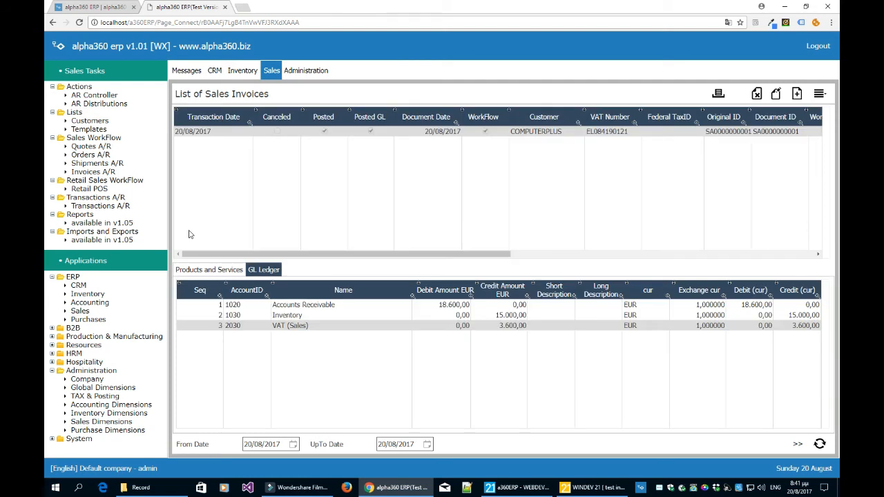
click(798, 95)
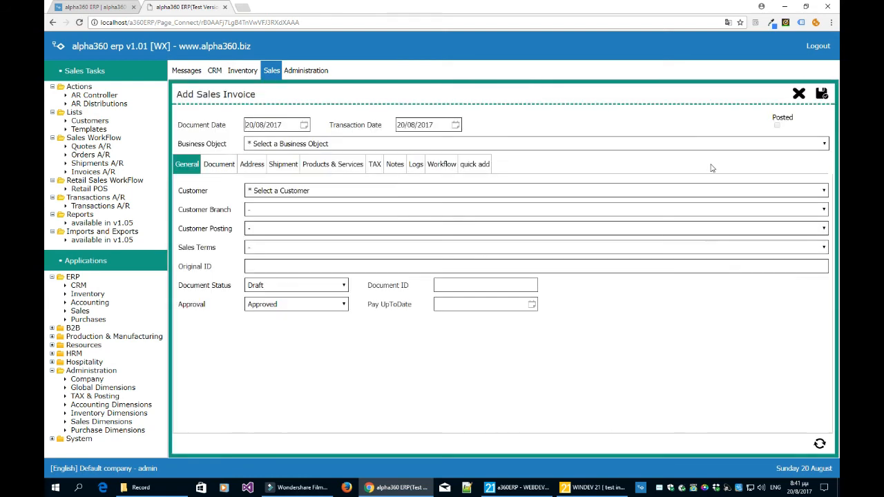
click(386, 145)
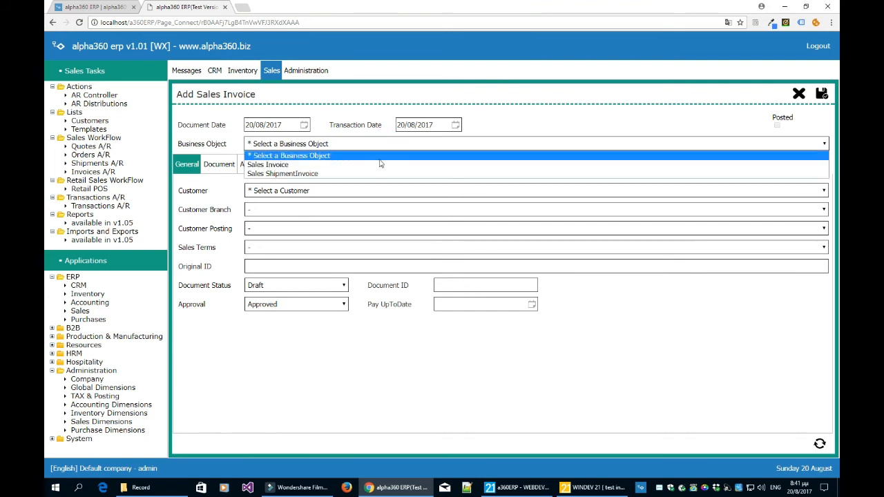
click(378, 167)
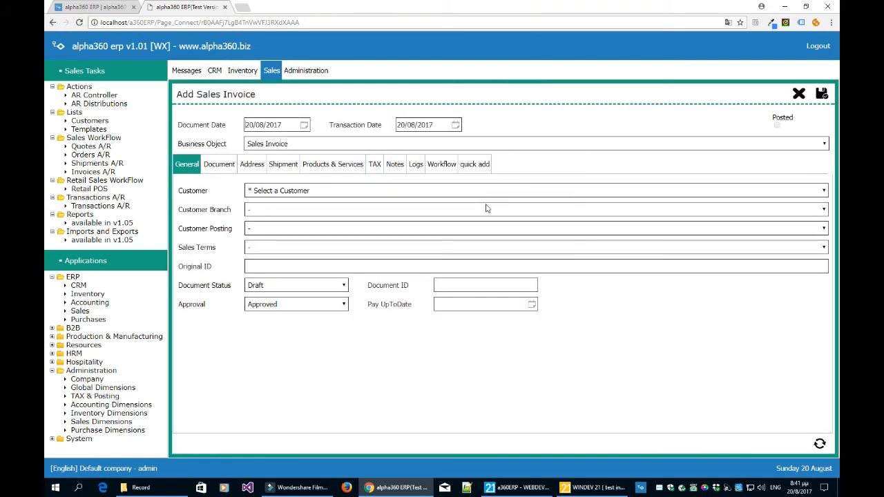
click(429, 192)
click(417, 211)
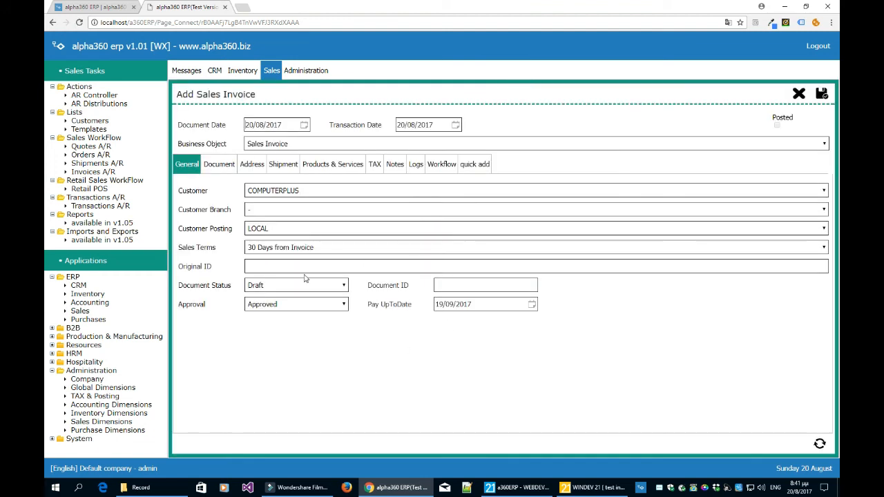
Load the customer's pending shipment through the invoice's workflow and copy its product lines into the invoice.
click(443, 167)
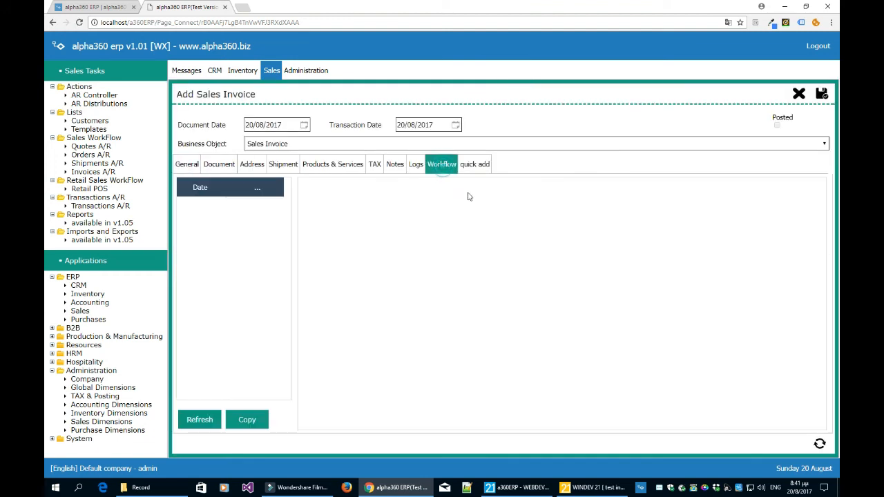
click(205, 420)
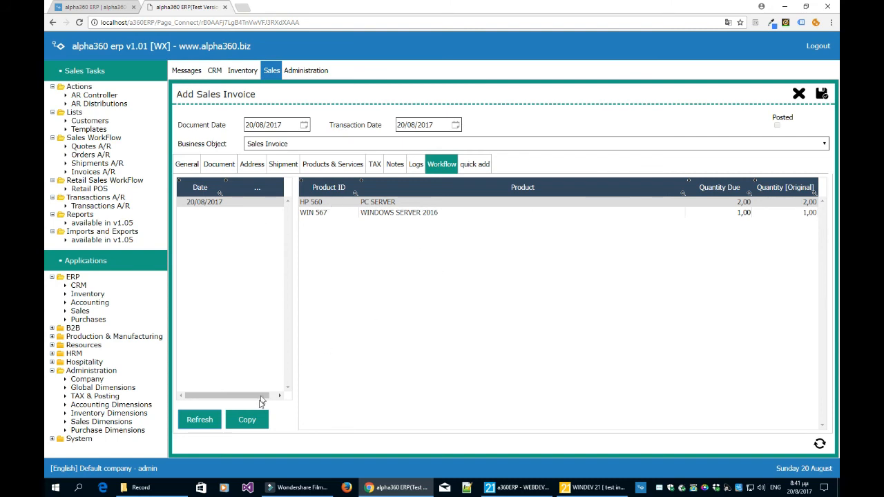
click(247, 419)
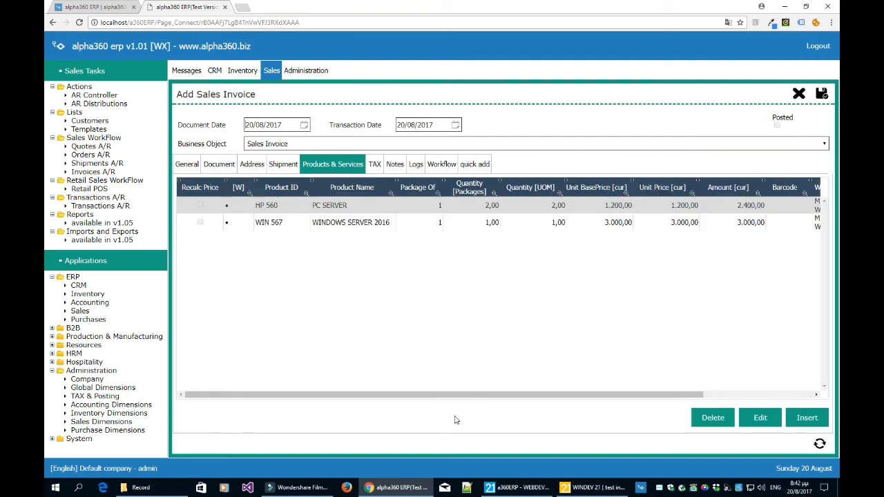
Examine the invoice's copied product lines and the editable details of the PC SERVER line, leaving them unchanged.
click(376, 219)
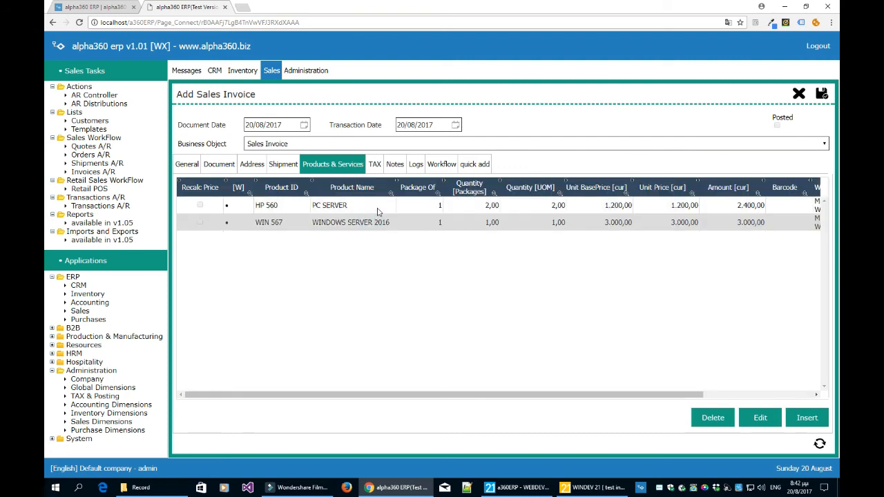
click(382, 208)
click(381, 222)
click(382, 209)
click(381, 223)
click(382, 210)
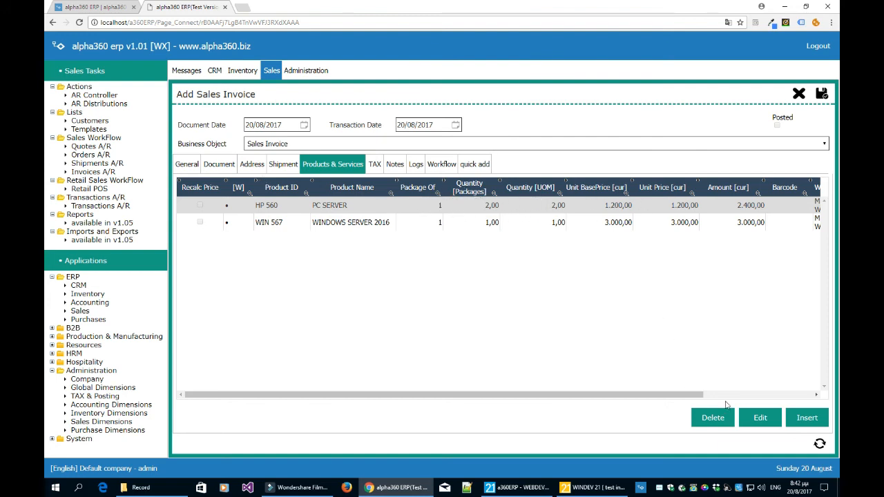
click(760, 418)
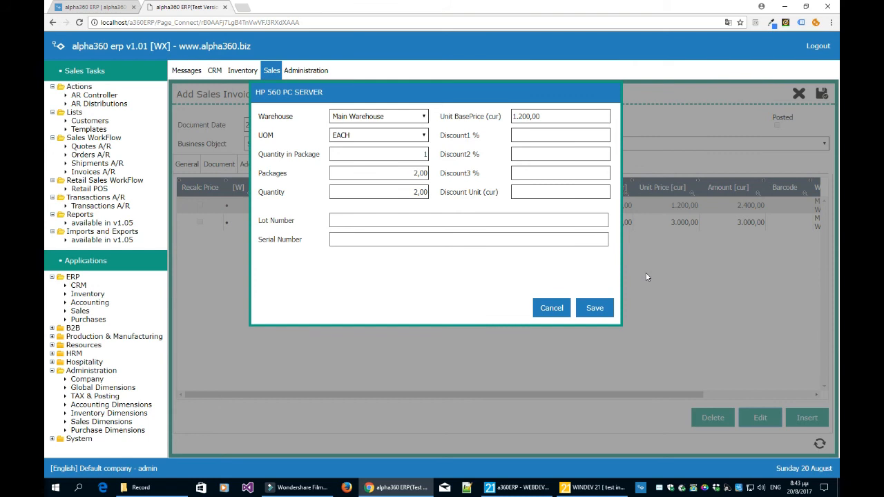
click(552, 308)
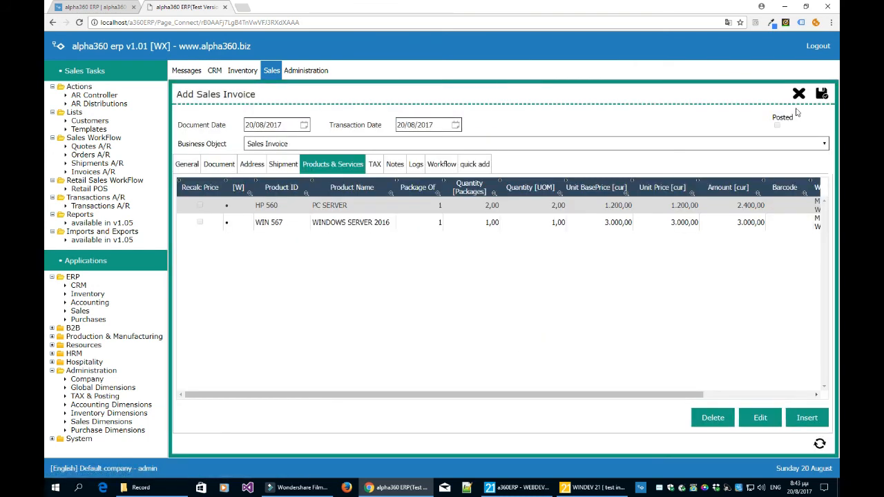
Save the sales invoice and compare its posting status with the earlier COMPUTERPLUS invoice in the list.
click(820, 95)
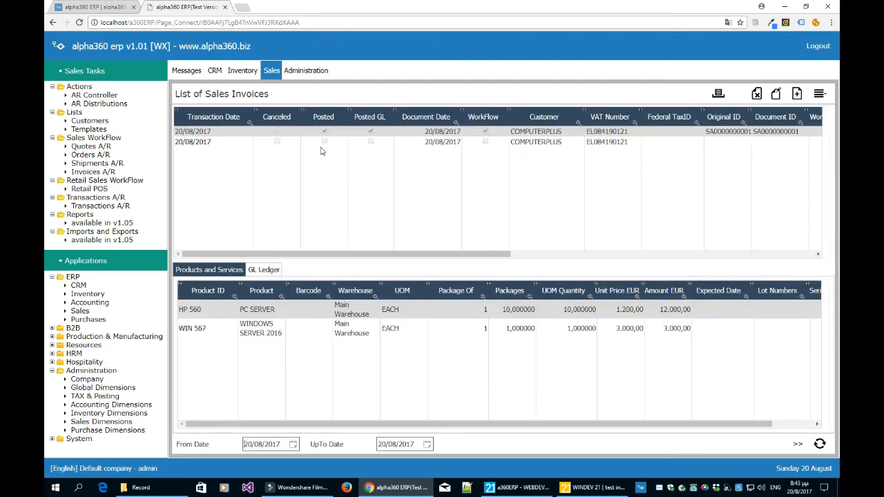
click(325, 143)
click(606, 144)
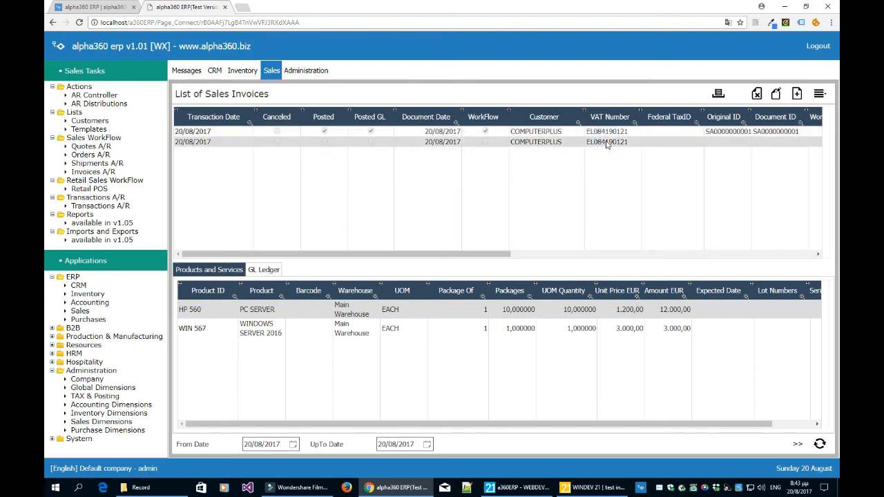
click(324, 130)
click(328, 132)
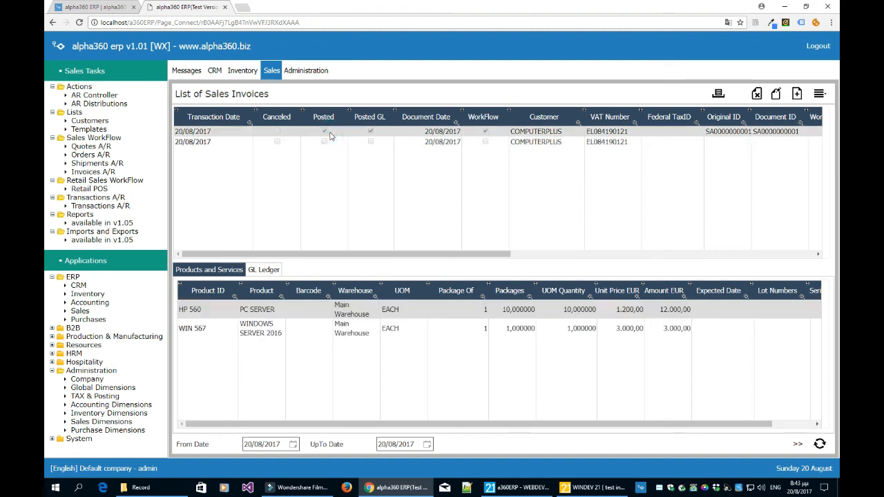
click(322, 143)
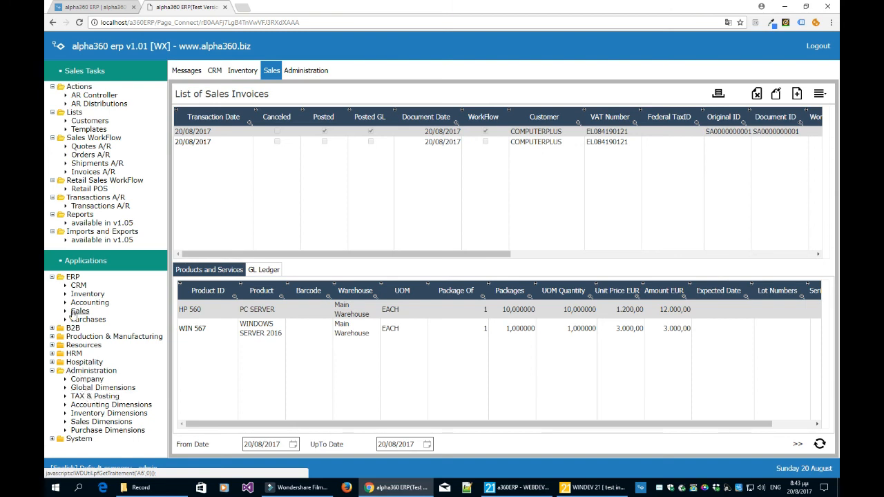
Open the Accounting application and view its list of GL accounts.
click(90, 302)
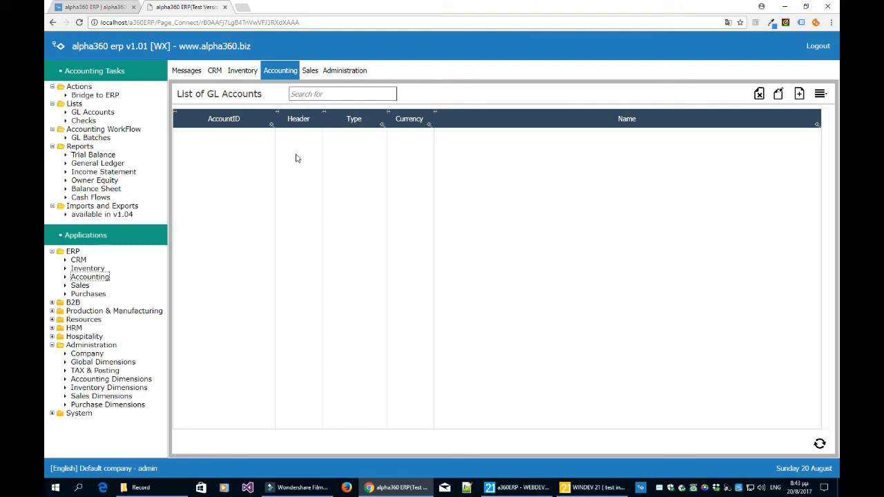
Return to the sales invoices and try to post the unposted COMPUTERPLUS invoice to accounting.
click(310, 70)
click(276, 142)
click(207, 142)
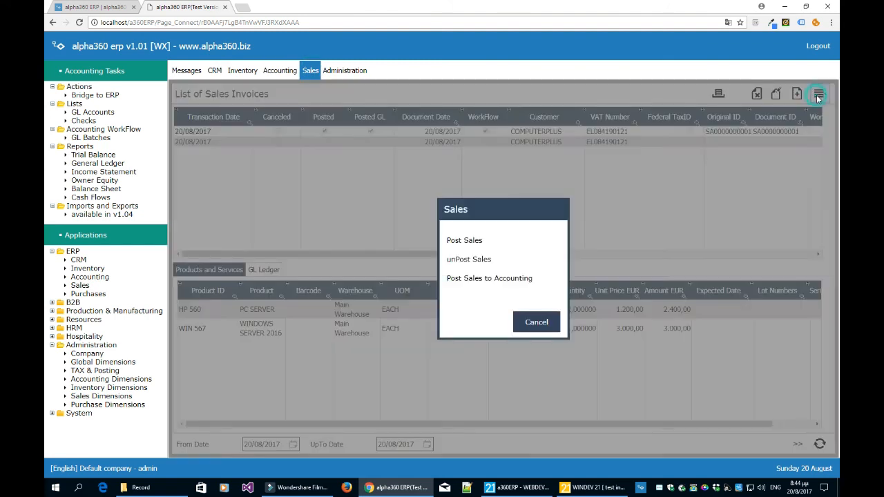
click(818, 93)
click(496, 278)
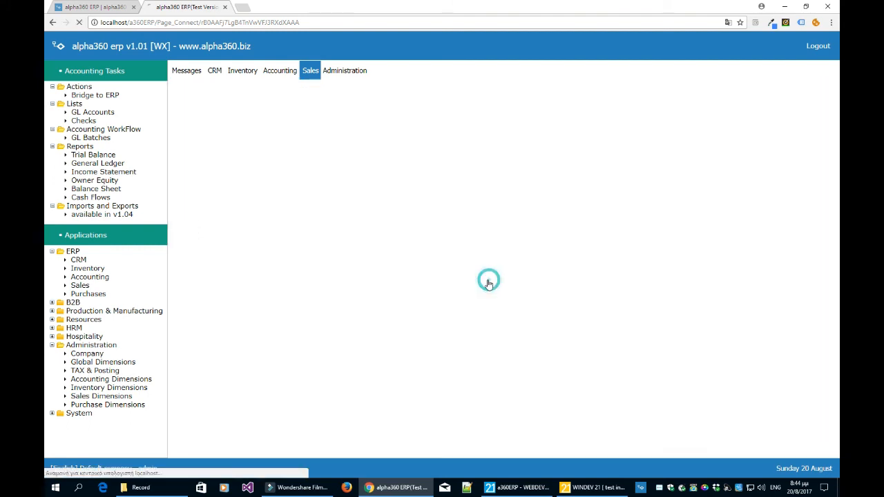
click(473, 272)
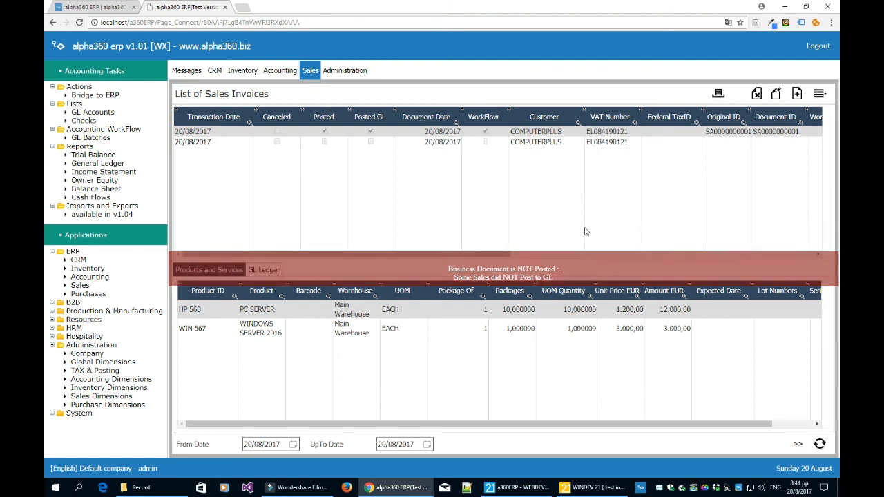
Post the unposted COMPUTERPLUS sales invoice with Post Sales and select it again in the invoice list.
click(550, 143)
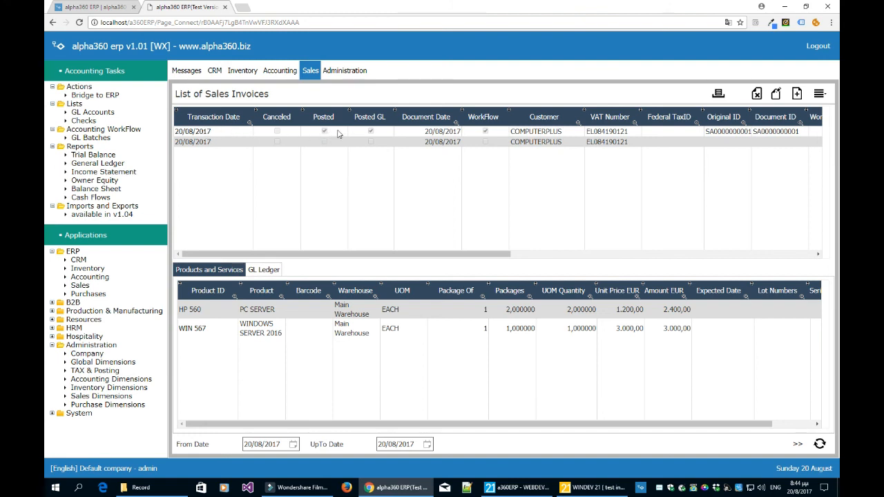
click(819, 94)
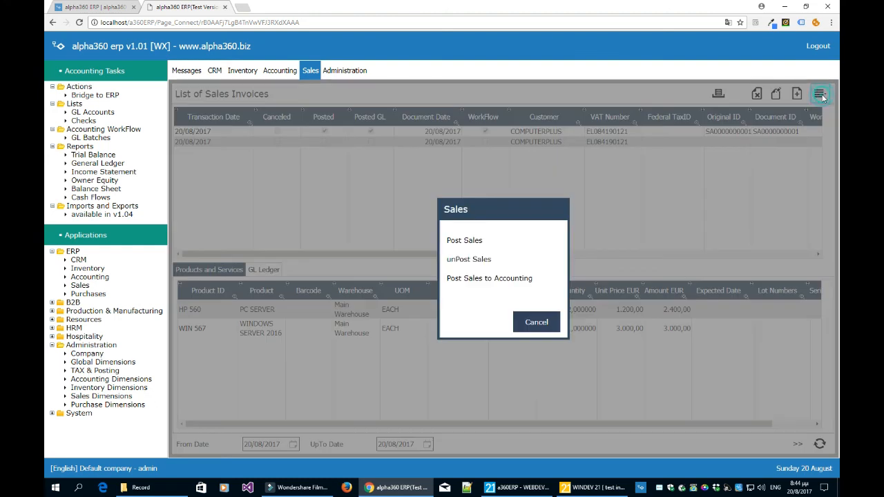
click(464, 240)
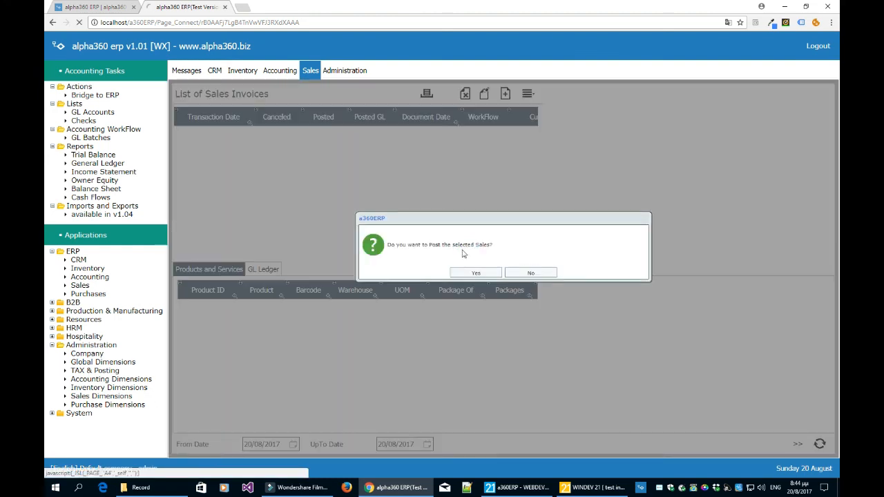
click(467, 273)
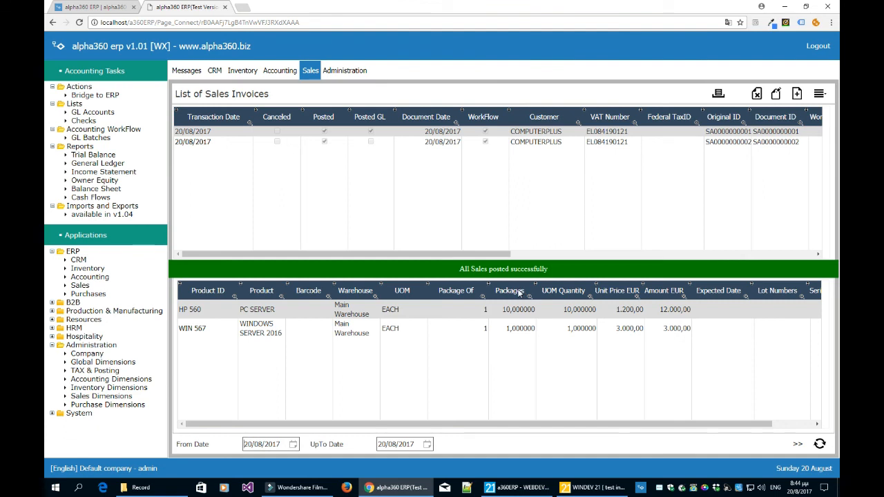
click(494, 142)
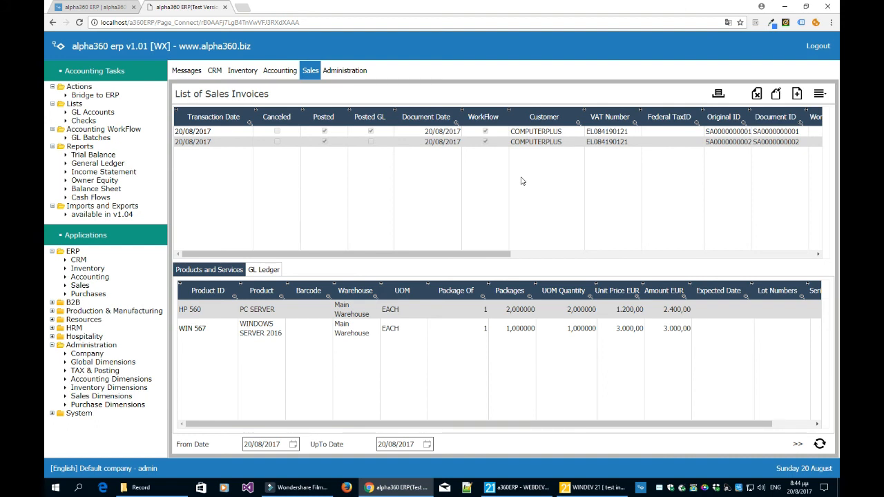
Examine the list of GL batches and its posting and unposting options, applying none of them.
click(91, 138)
click(276, 74)
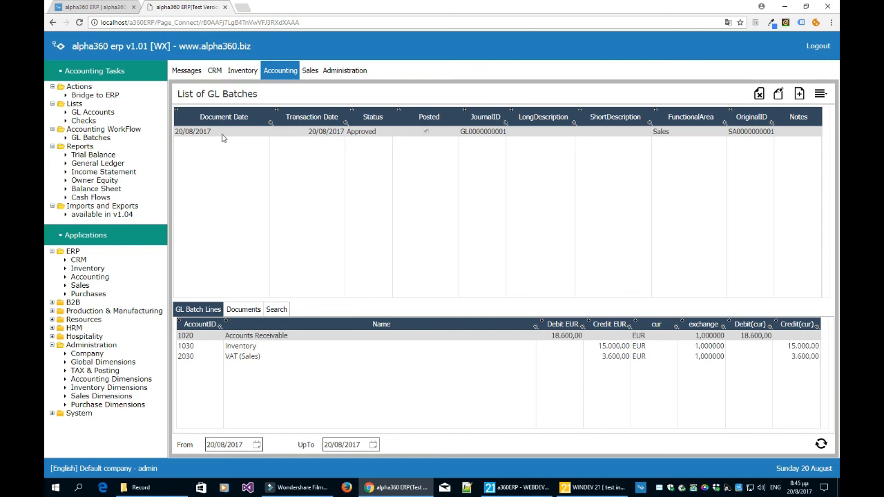
click(821, 95)
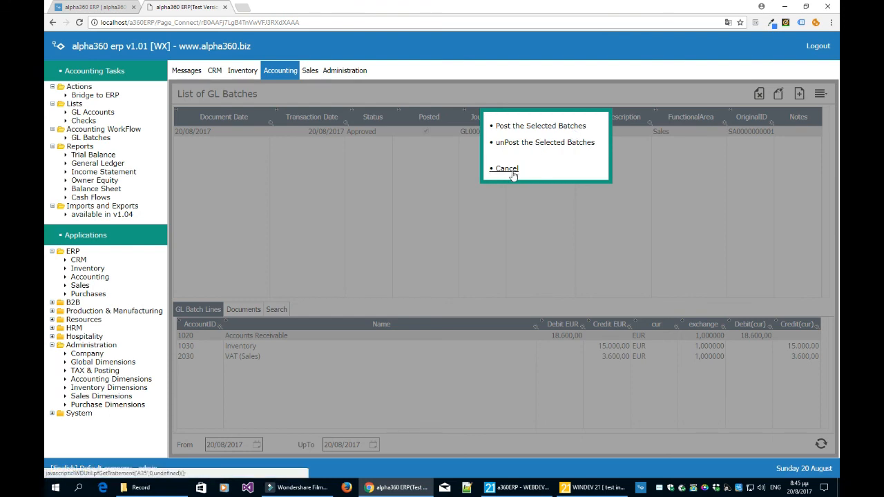
click(514, 171)
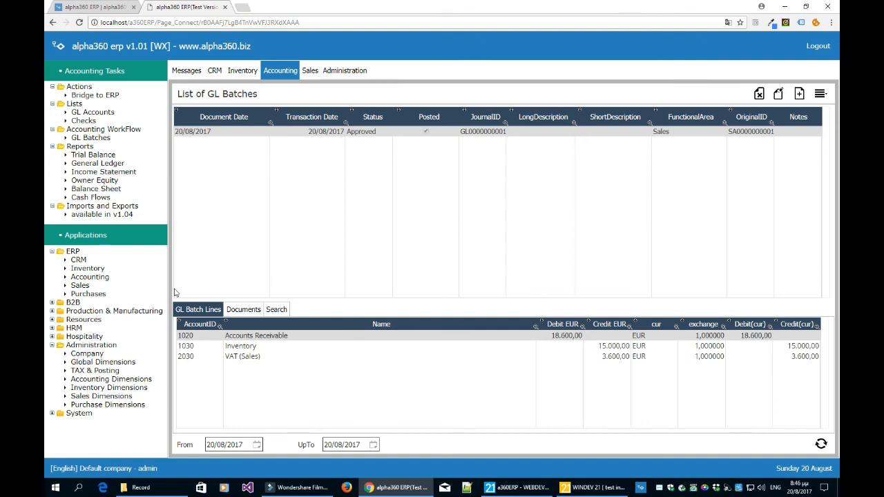
Open the list of sales shipments and check the WorkFlow status of the COMPUTERPLUS shipments.
click(80, 285)
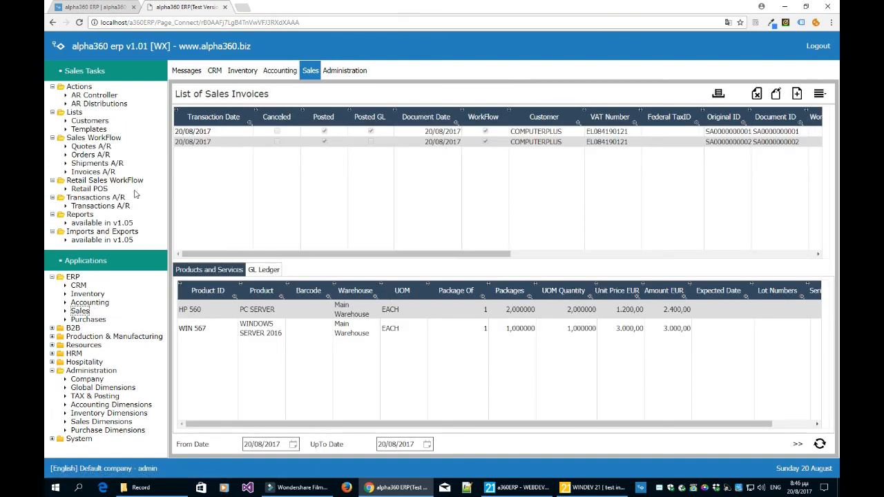
click(96, 164)
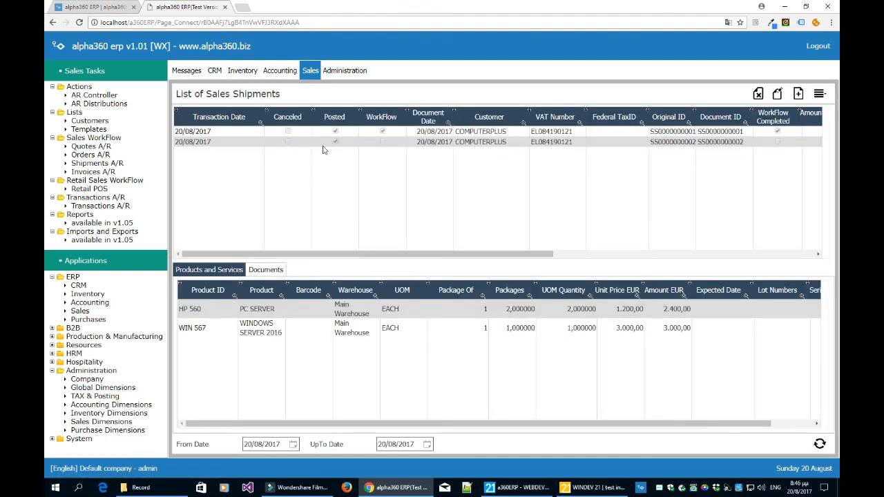
click(383, 133)
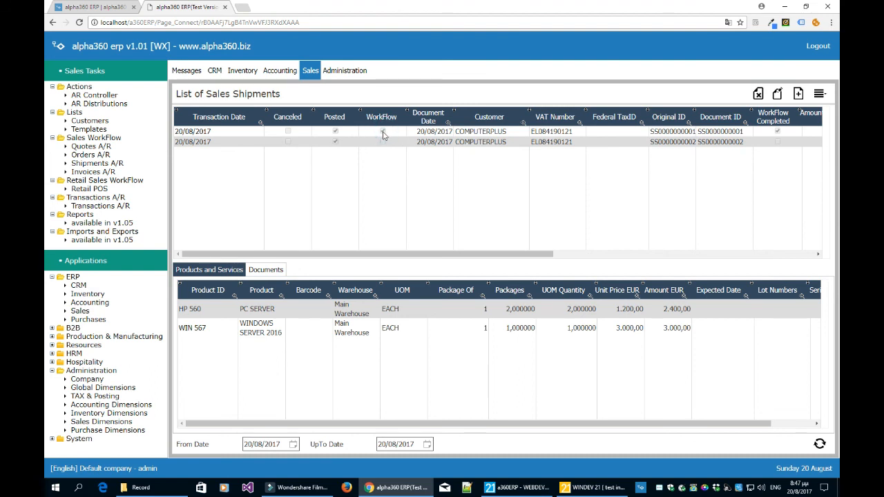